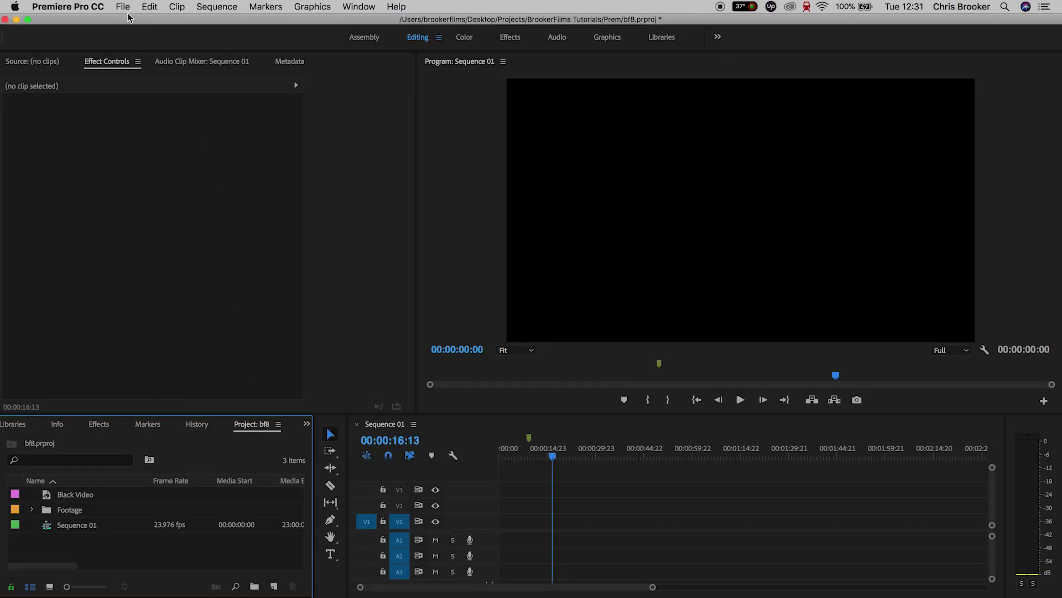
# Step: Create a new legacy title named Title 09 at 1920 × 1080, 23.976 fps, with square pixels
pyautogui.click(125, 7)
pyautogui.moveTo(151, 20)
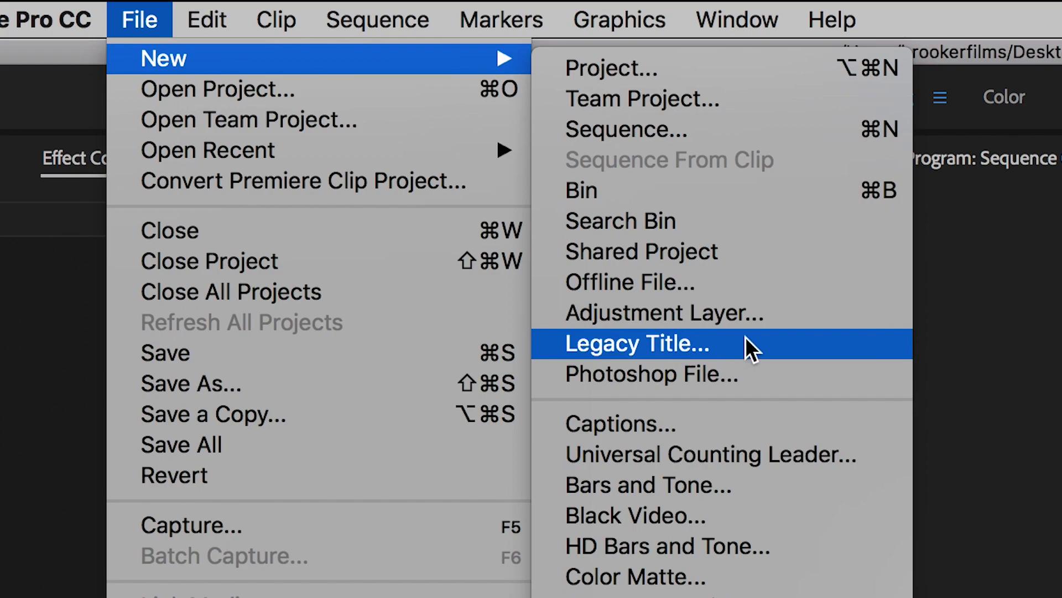
pyautogui.click(762, 346)
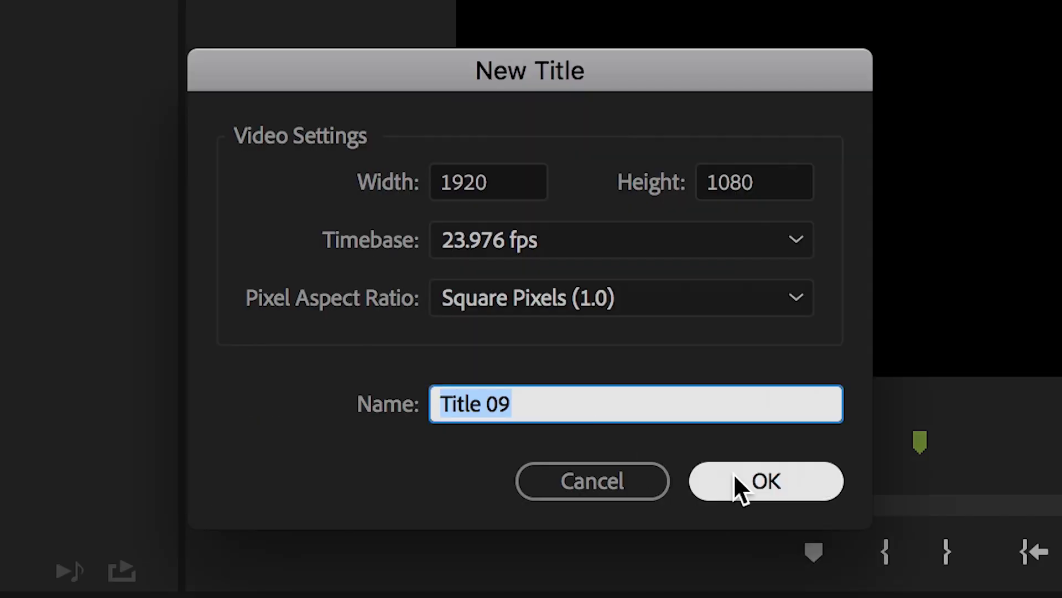
pyautogui.click(758, 474)
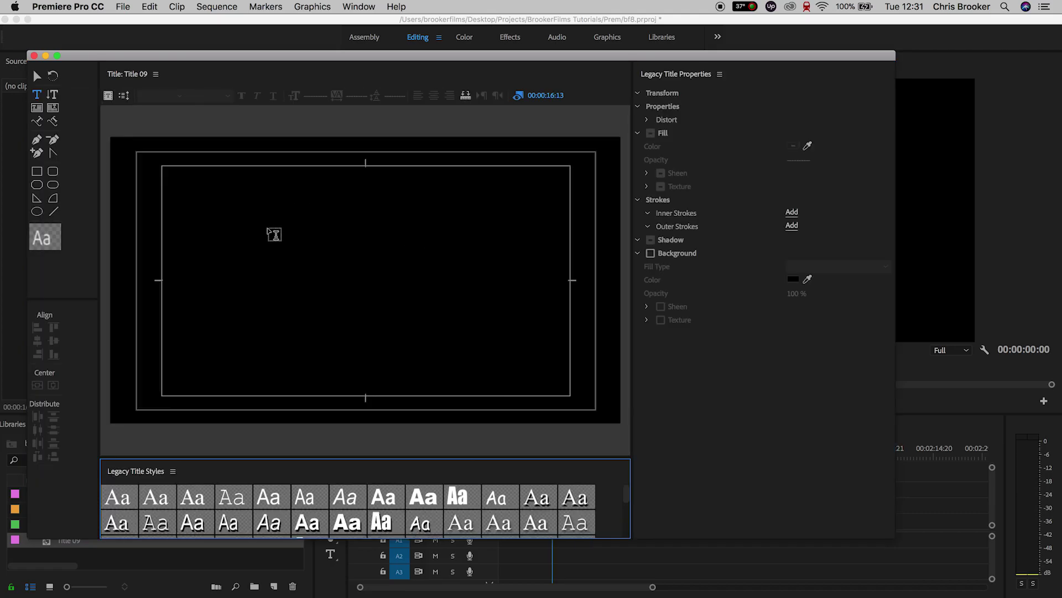
# Step: Add the text "GLITCH" to the title and set its font to Avenir
pyautogui.click(242, 247)
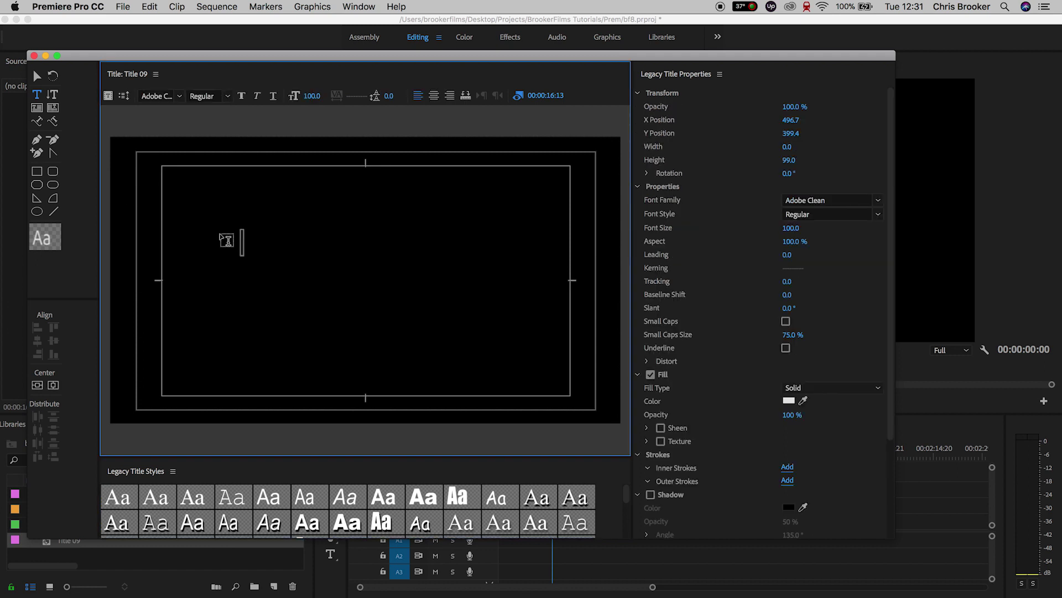
pyautogui.write('GLITCH')
pyautogui.press('super+a')
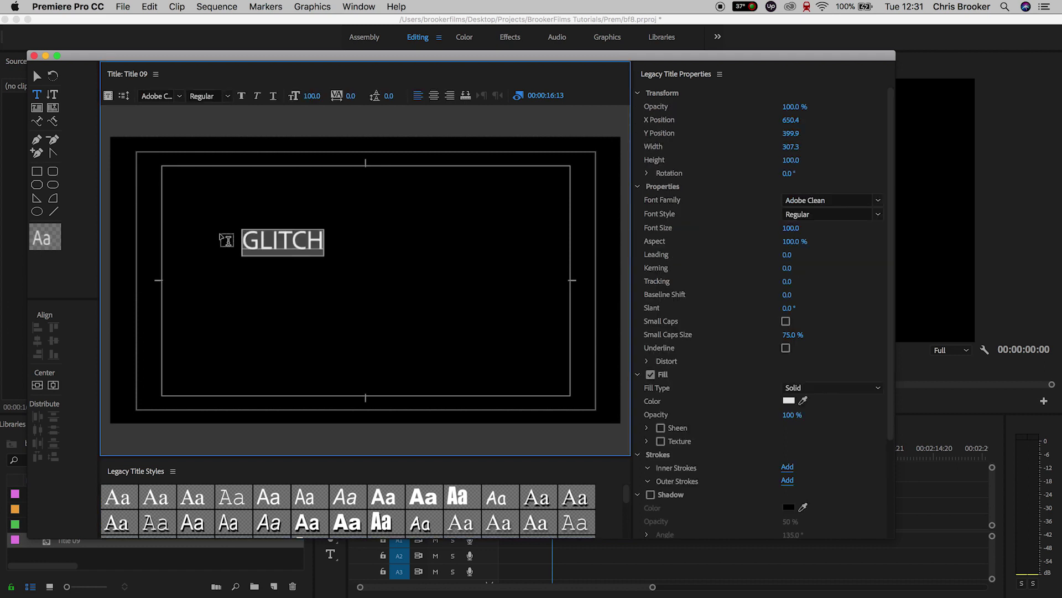
pyautogui.click(161, 96)
pyautogui.write('Avenir')
pyautogui.press('Return')
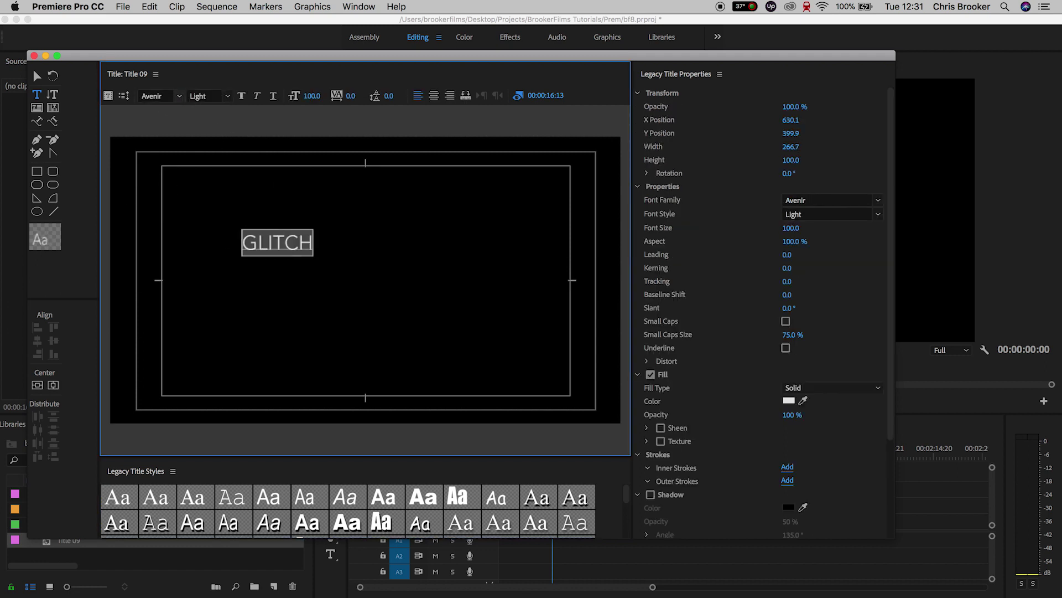
# Step: Make the GLITCH text Black style at font size 536, center it vertically and horizontally in the frame, and close the title editor
pyautogui.click(242, 97)
pyautogui.moveTo(316, 97); pyautogui.dragTo(558, 97)
pyautogui.click(54, 386)
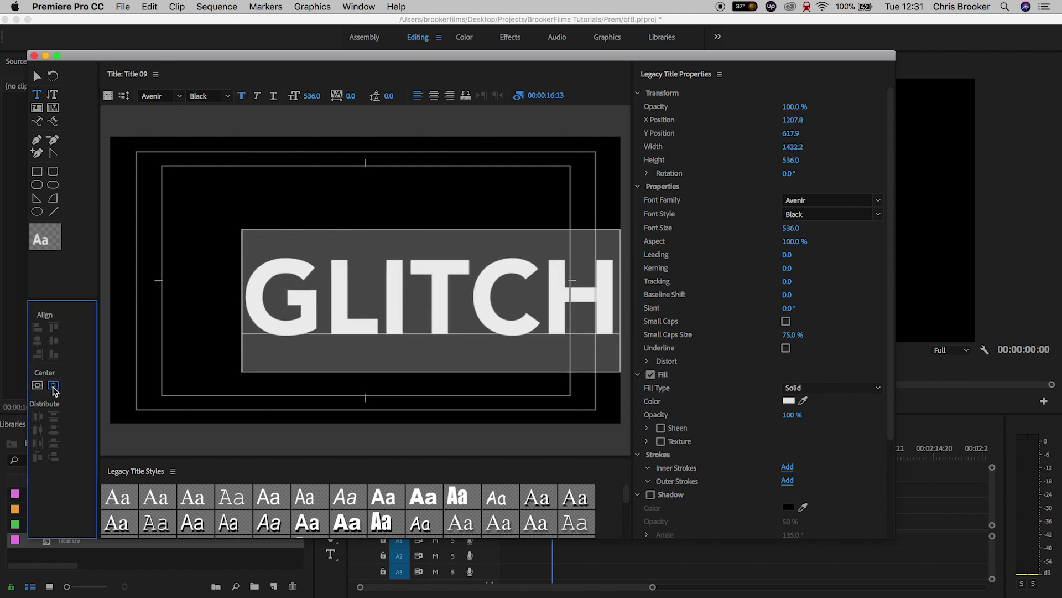
pyautogui.click(41, 386)
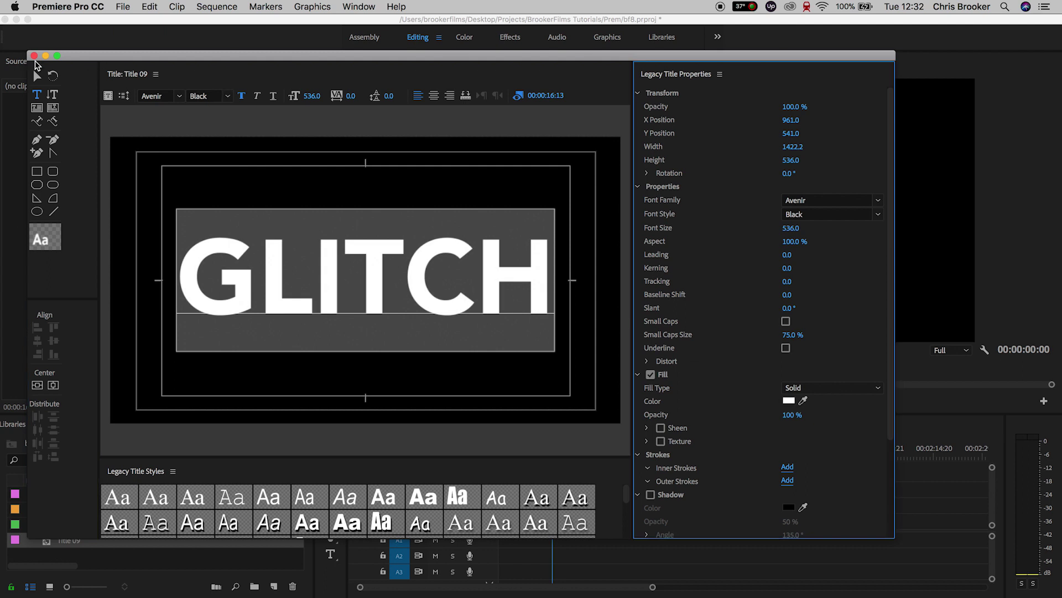
pyautogui.click(33, 56)
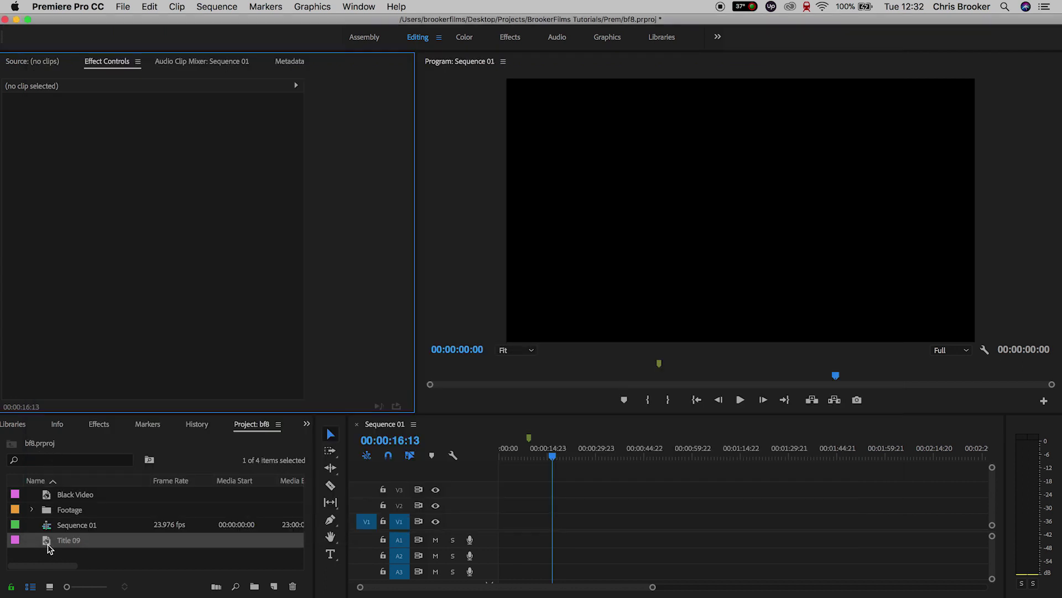
# Step: Place Title 09 on video track V1 at the start of the sequence
pyautogui.moveTo(49, 548); pyautogui.dragTo(541, 523)
pyautogui.press('=')
pyautogui.press('=')
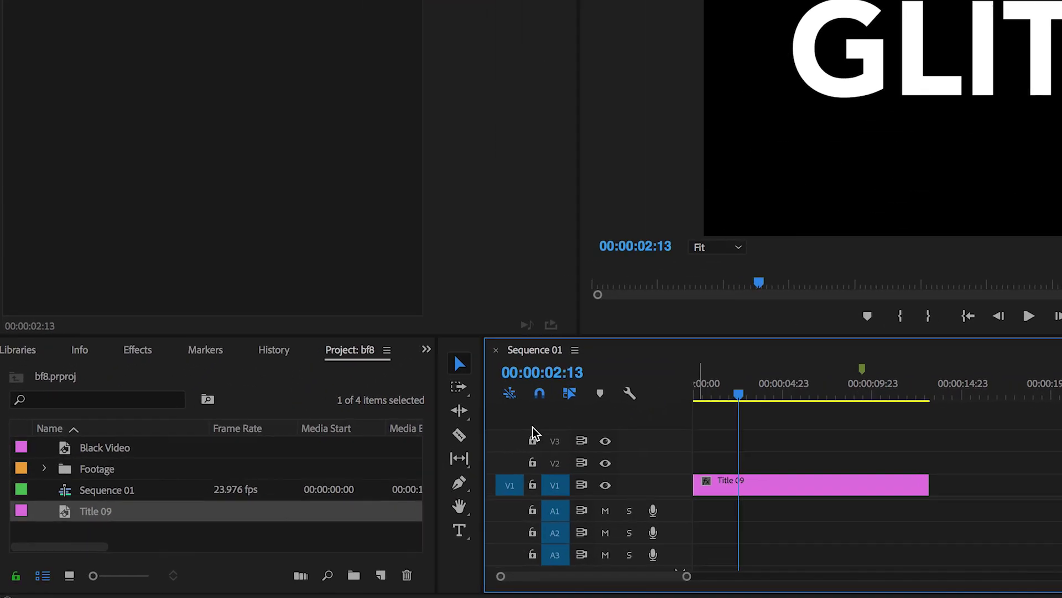
# Step: Find the Wave Warp effect and apply it to the title clip on V1
pyautogui.click(134, 355)
pyautogui.click(103, 377)
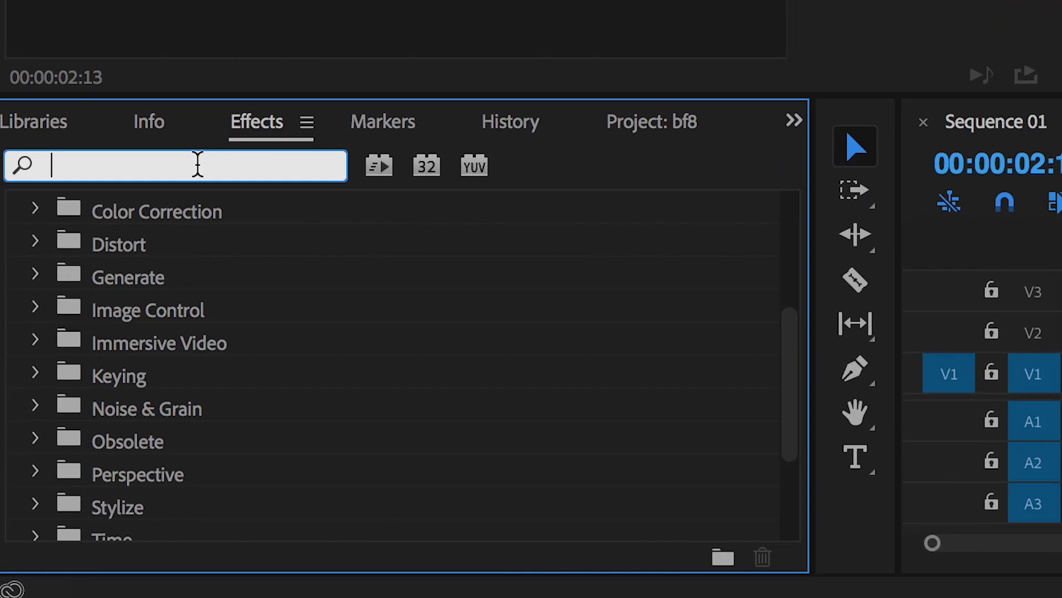
pyautogui.write('wave')
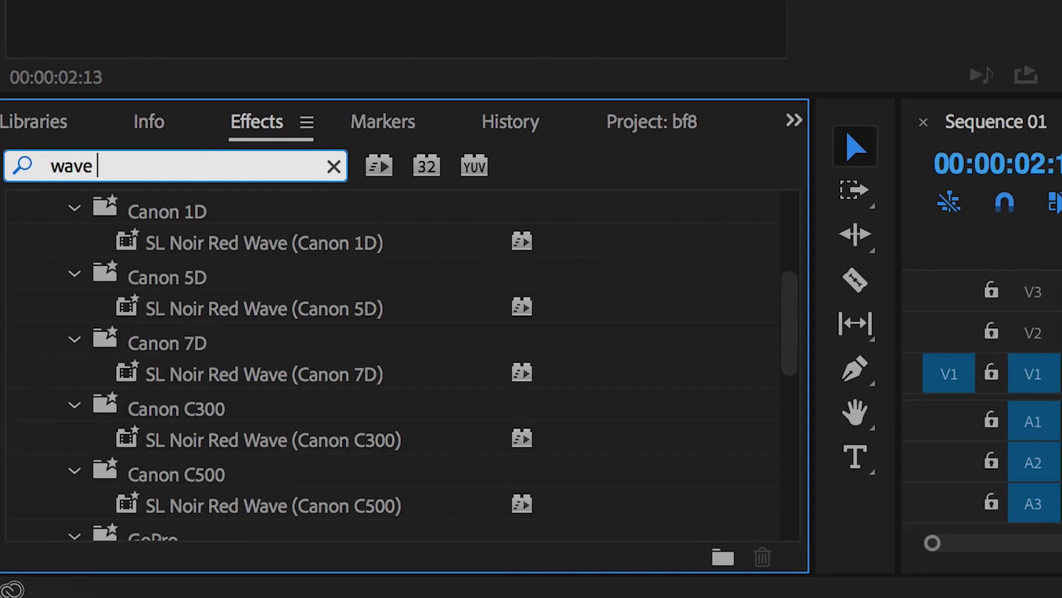
pyautogui.write(' warp')
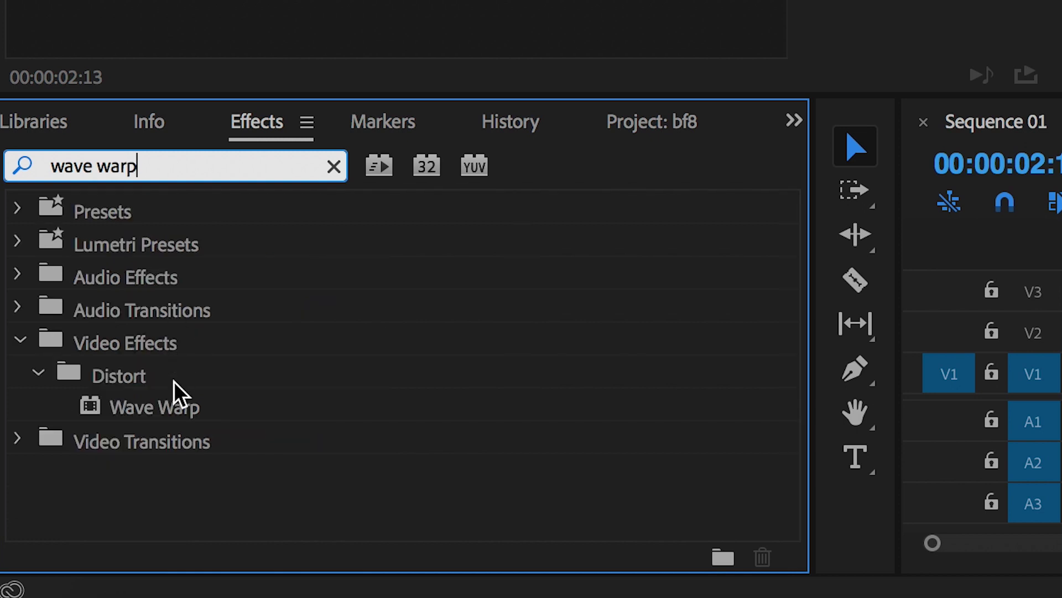
pyautogui.click(195, 412)
pyautogui.moveTo(60, 405)
pyautogui.mouseDown()
pyautogui.moveTo(1031, 385)
pyautogui.moveTo(1029, 374)
pyautogui.mouseUp()
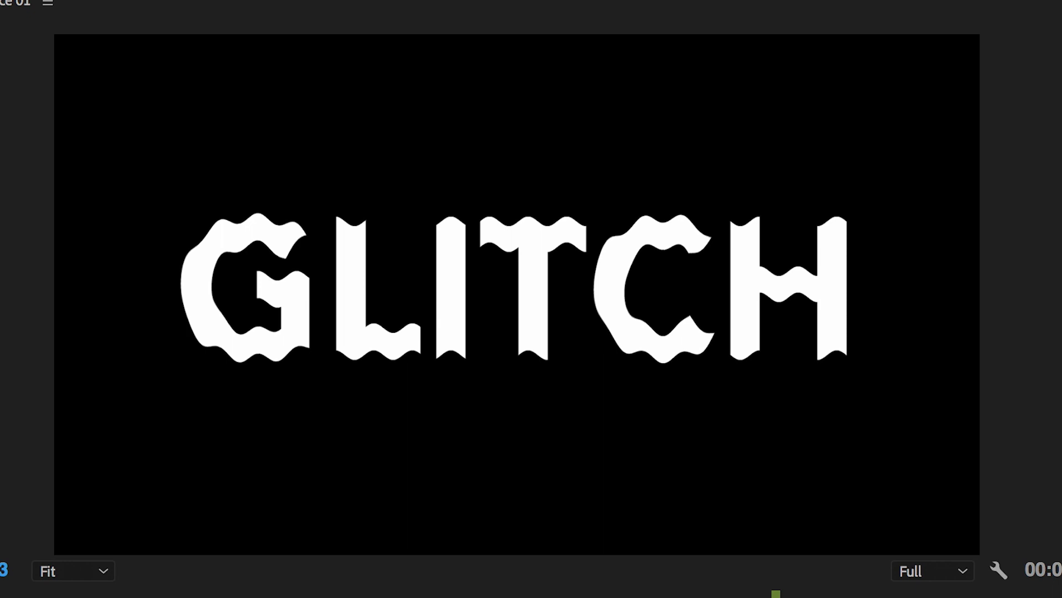
# Step: Set Wave Warp's wave height to 44 and try the Square and Triangle wave types
pyautogui.moveTo(442, 393); pyautogui.dragTo(472, 392)
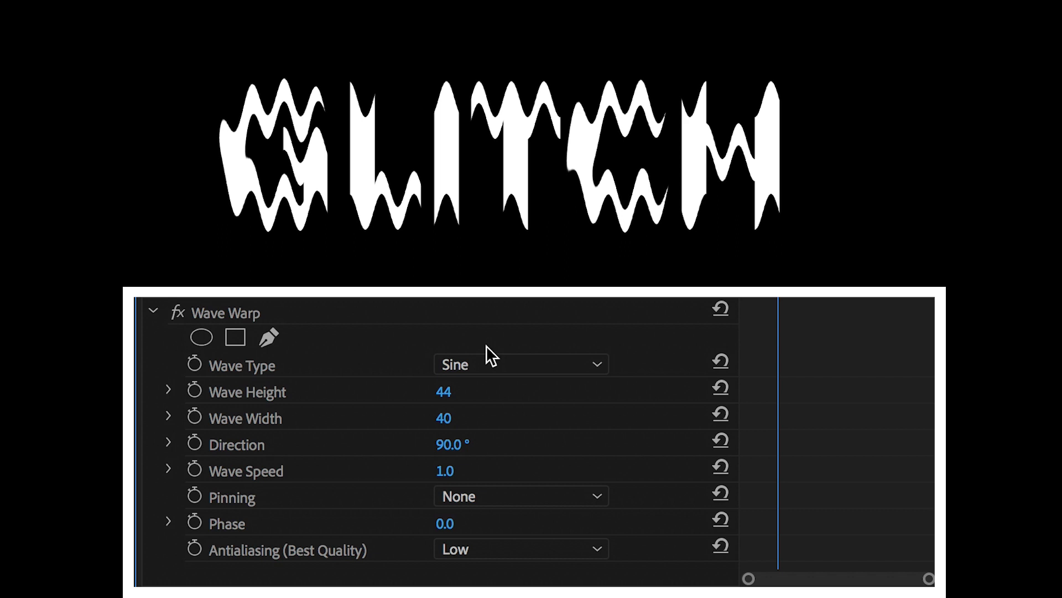
pyautogui.click(482, 364)
pyautogui.click(485, 404)
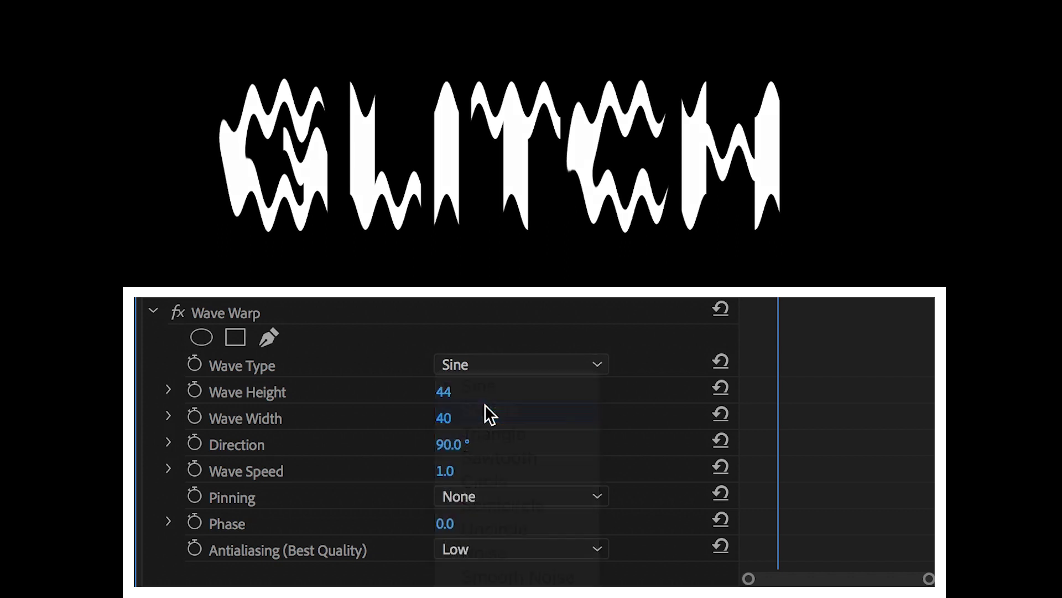
pyautogui.click(487, 364)
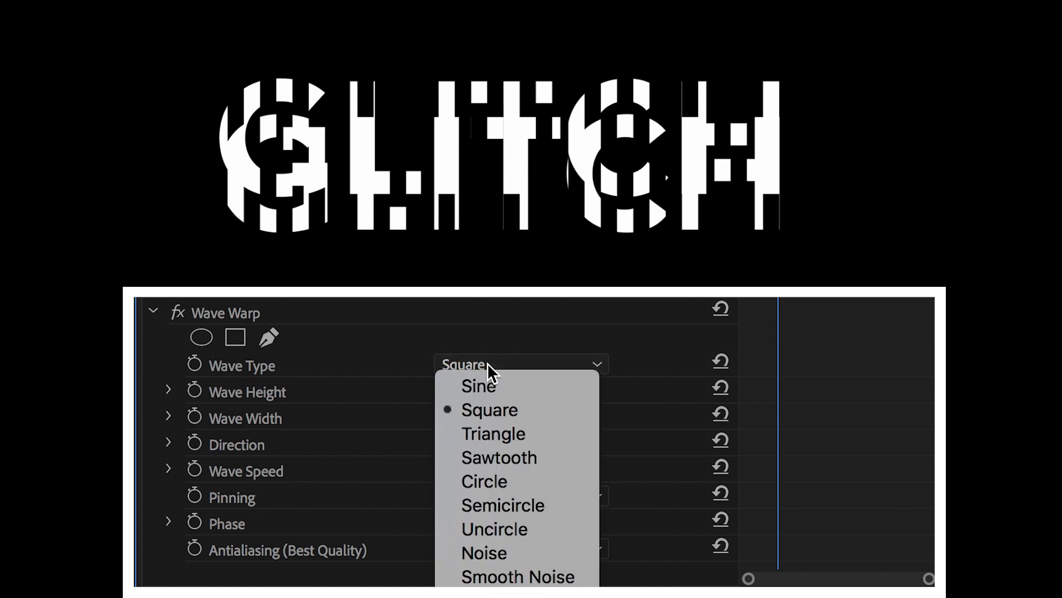
pyautogui.click(490, 433)
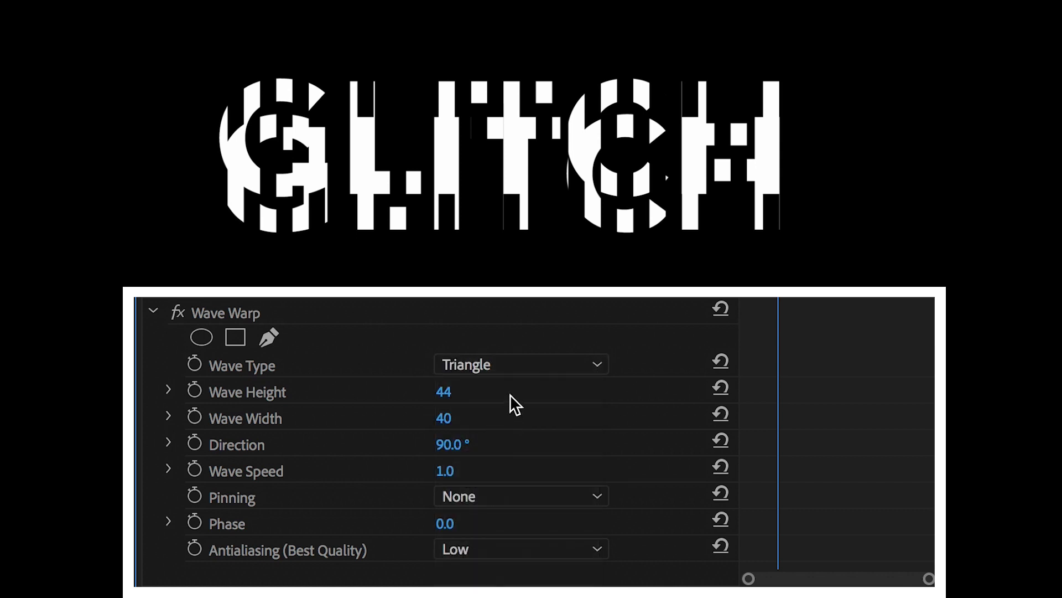
# Step: Set the wave height to 19 and try the Sawtooth and Semicircle wave types
pyautogui.moveTo(472, 391); pyautogui.dragTo(442, 391)
pyautogui.click(477, 364)
pyautogui.click(480, 454)
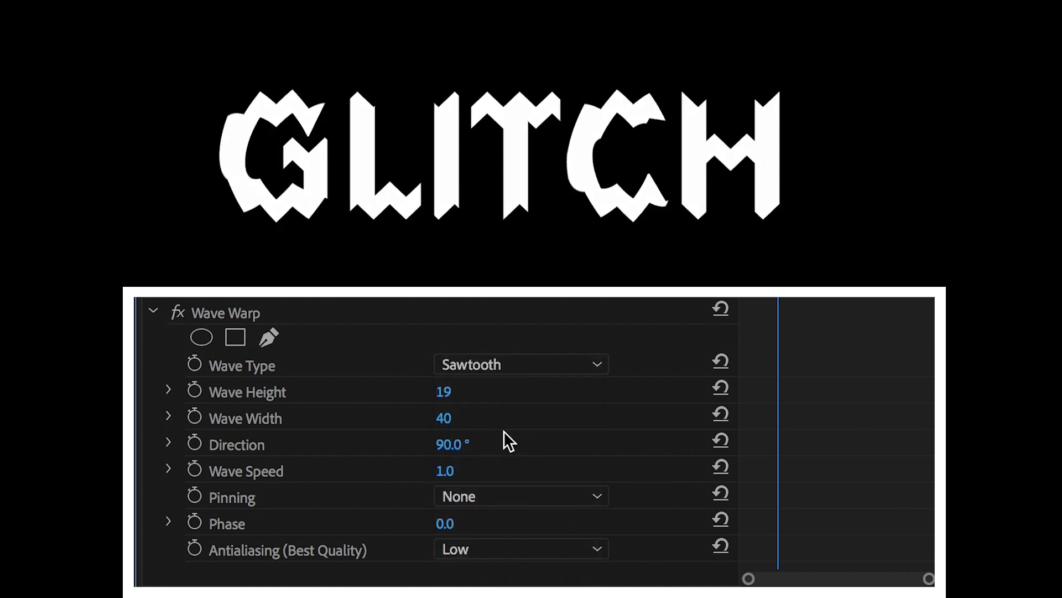
pyautogui.click(526, 362)
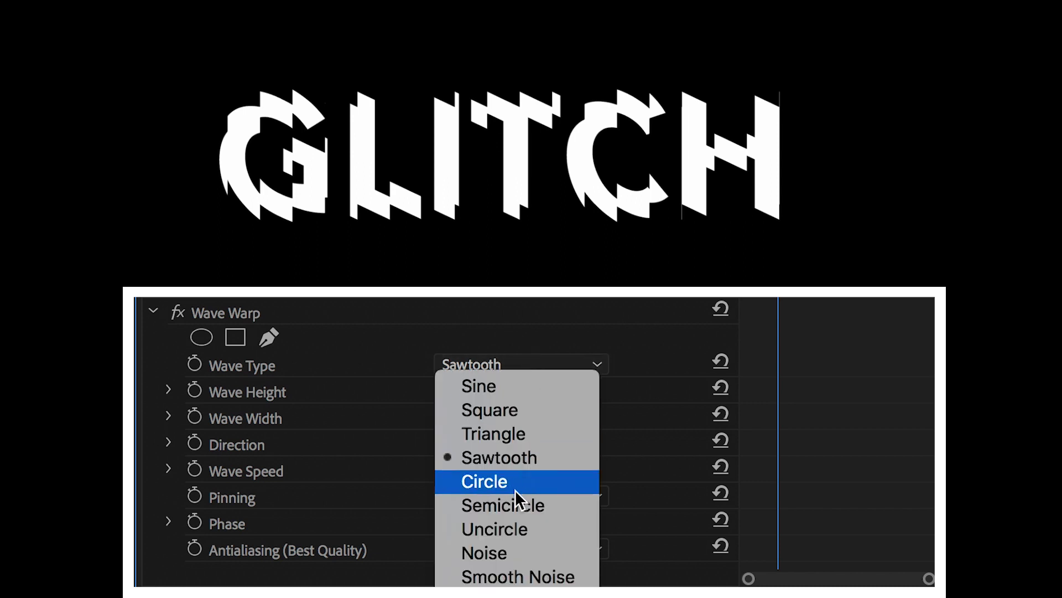
pyautogui.click(513, 498)
# Step: Try the Uncircle and Smooth Noise wave types on the title
pyautogui.click(530, 365)
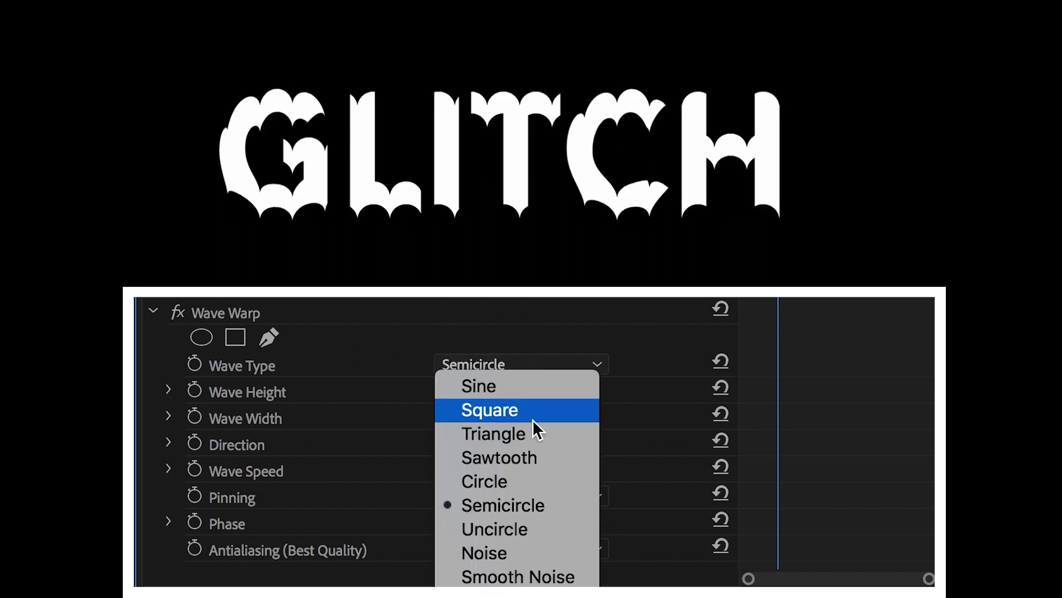
pyautogui.click(530, 531)
pyautogui.click(556, 365)
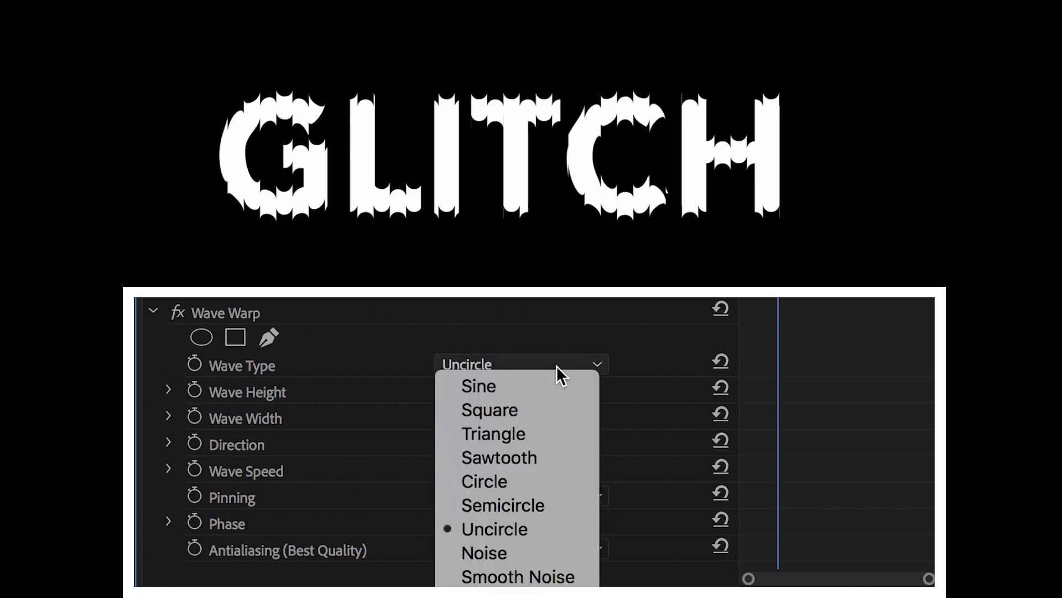
pyautogui.click(559, 575)
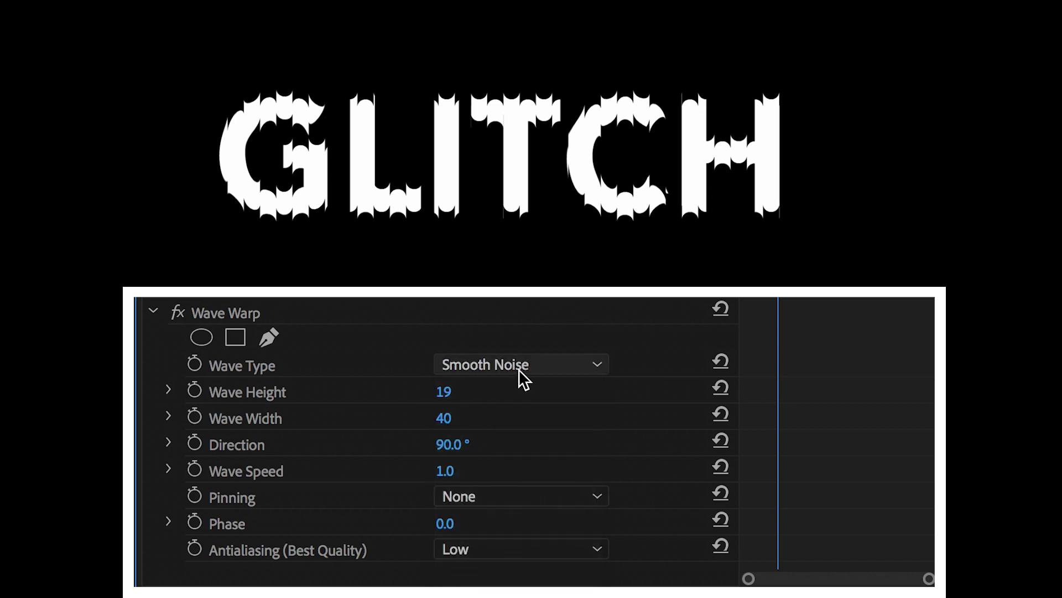
# Step: Set Wave Warp to the Noise type with wave height 13, width 49, direction 14°, speed 4.4 and phase -1.0°
pyautogui.click(519, 370)
pyautogui.click(526, 551)
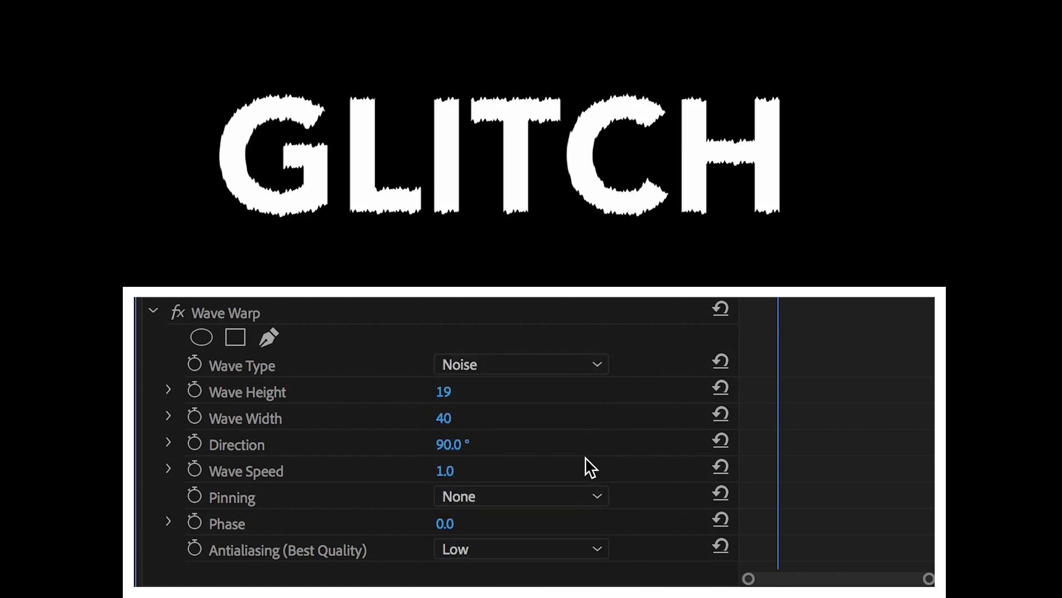
pyautogui.moveTo(460, 400)
pyautogui.mouseDown()
pyautogui.moveTo(511, 400)
pyautogui.moveTo(450, 392)
pyautogui.mouseUp()
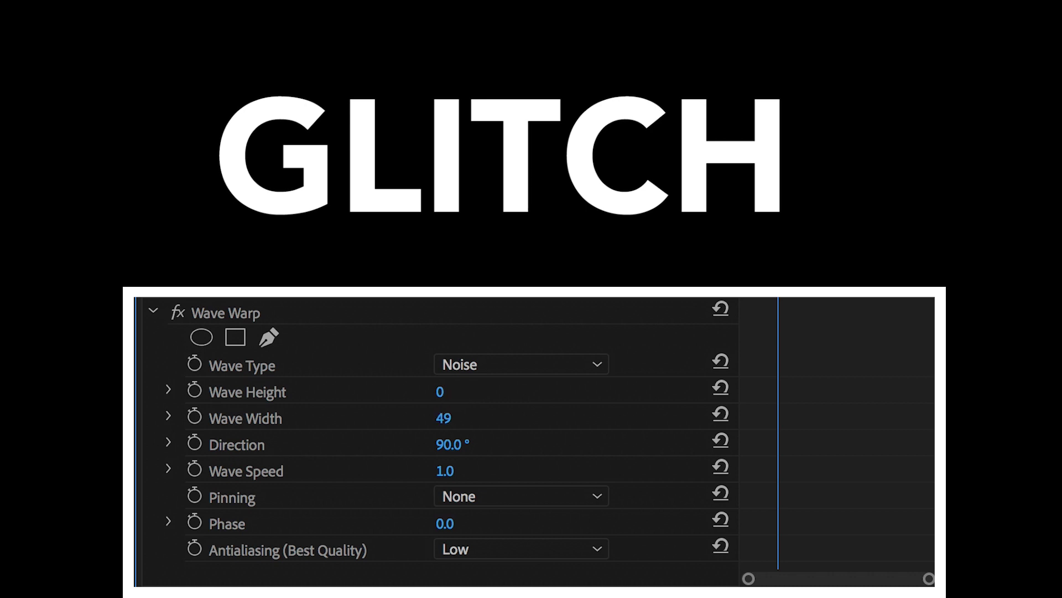
pyautogui.moveTo(449, 392); pyautogui.dragTo(470, 394)
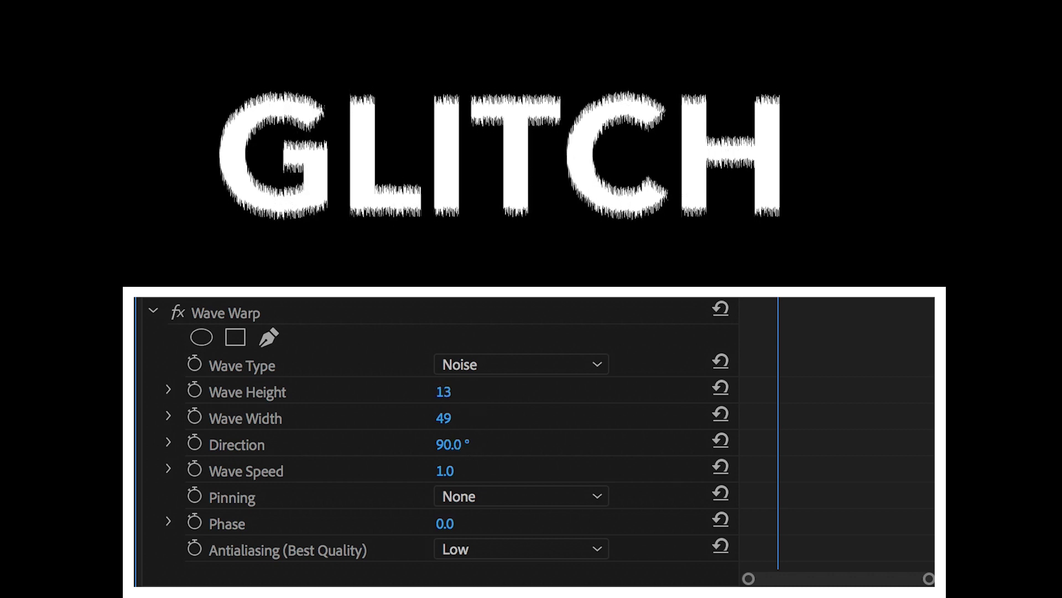
pyautogui.moveTo(477, 444)
pyautogui.mouseDown()
pyautogui.moveTo(449, 444)
pyautogui.moveTo(477, 446)
pyautogui.moveTo(469, 472)
pyautogui.mouseUp()
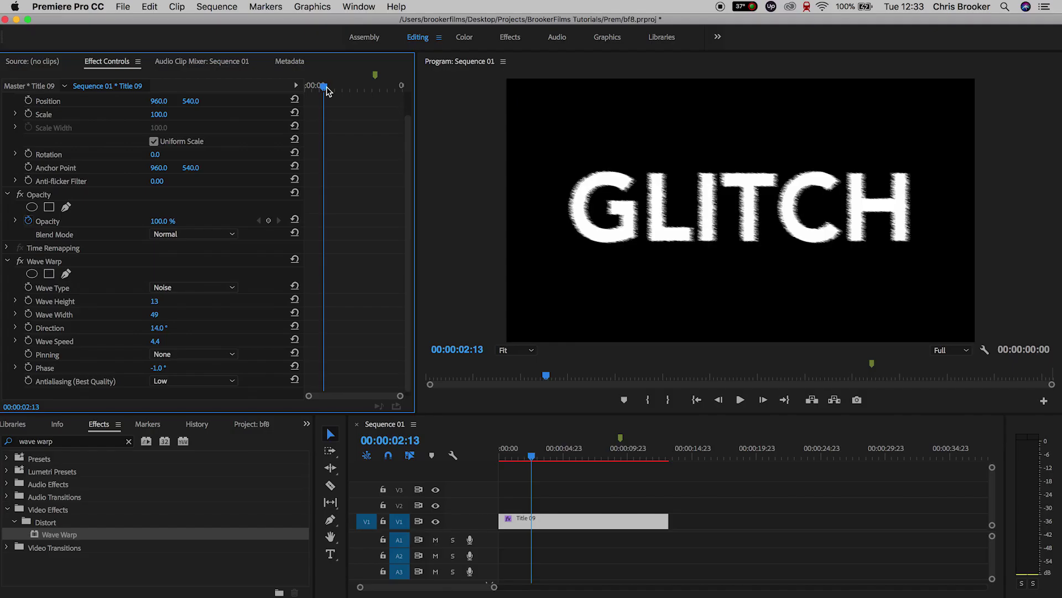
# Step: At the clip's start, set the wave height to 0 and wave width to 54, and enable keyframing for wave height
pyautogui.click(167, 300)
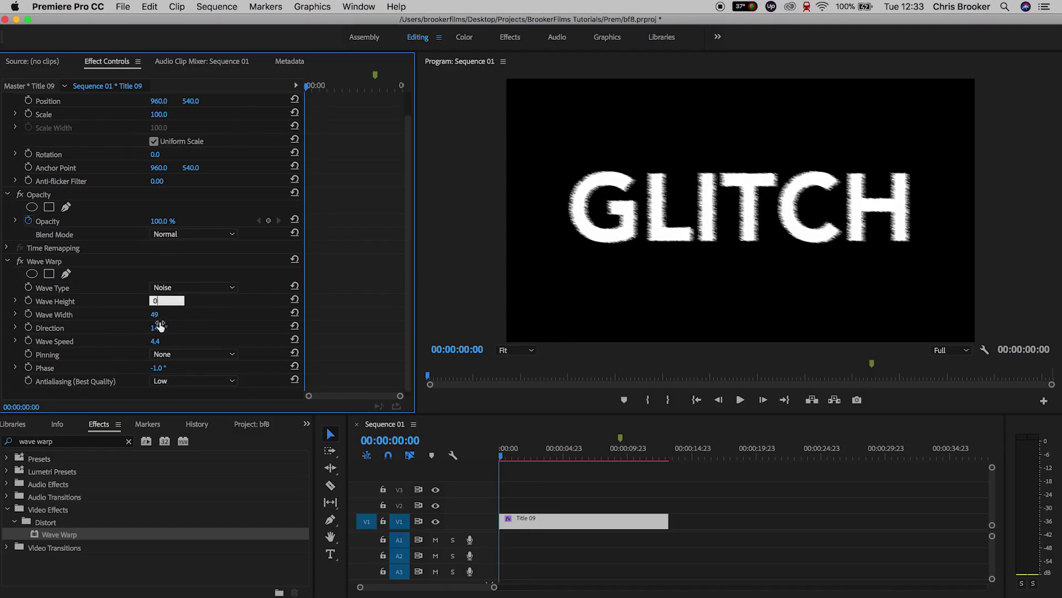
pyautogui.write('0')
pyautogui.press('Return')
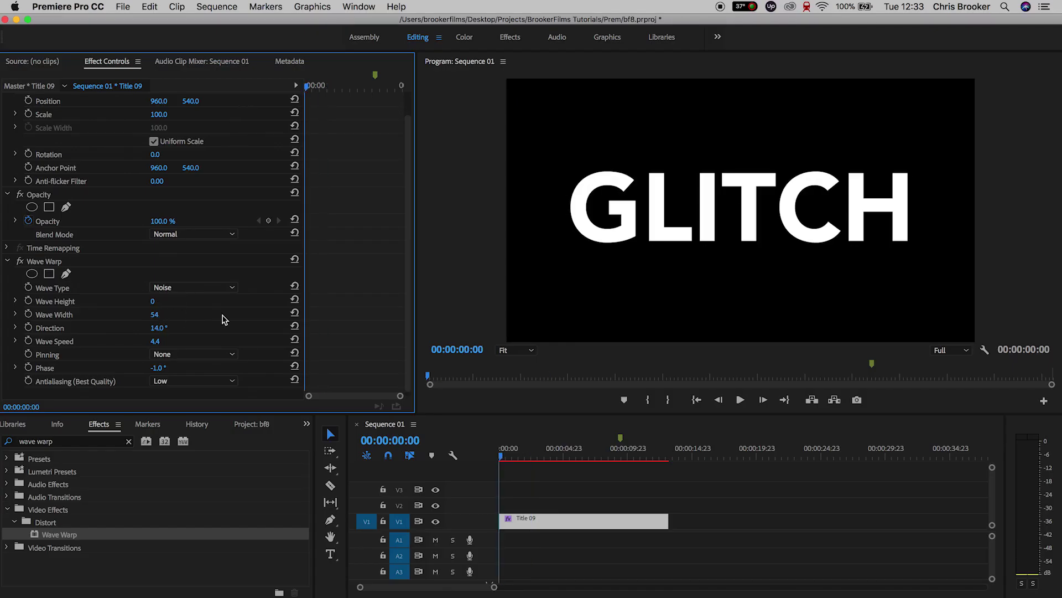
pyautogui.click(28, 301)
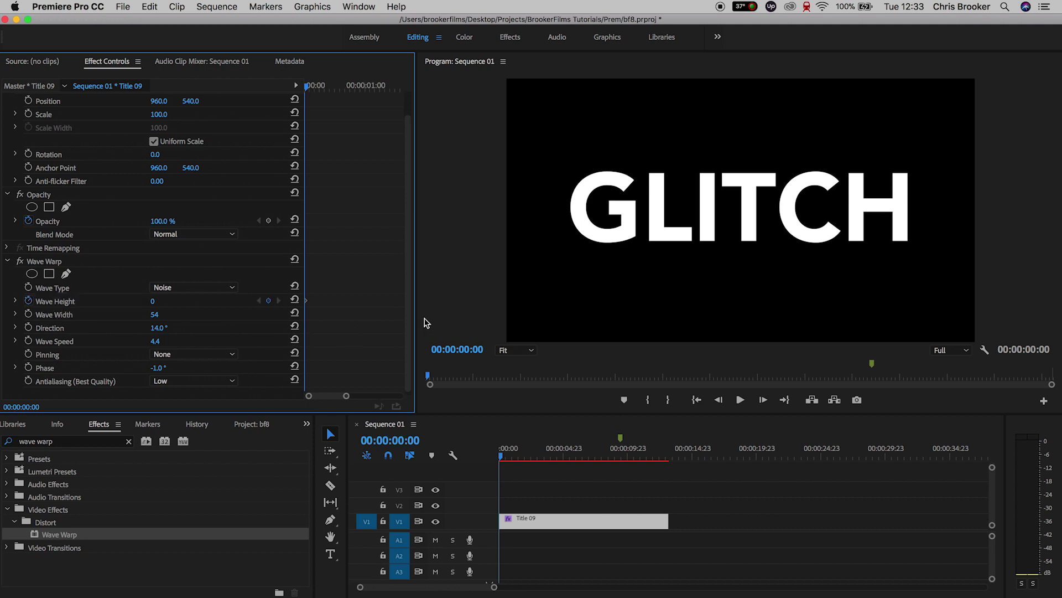
# Step: Add a wave height keyframe of 19 at 00:00:00:02
pyautogui.press('Right')
pyautogui.press('Right')
pyautogui.press('Right')
pyautogui.press('Right')
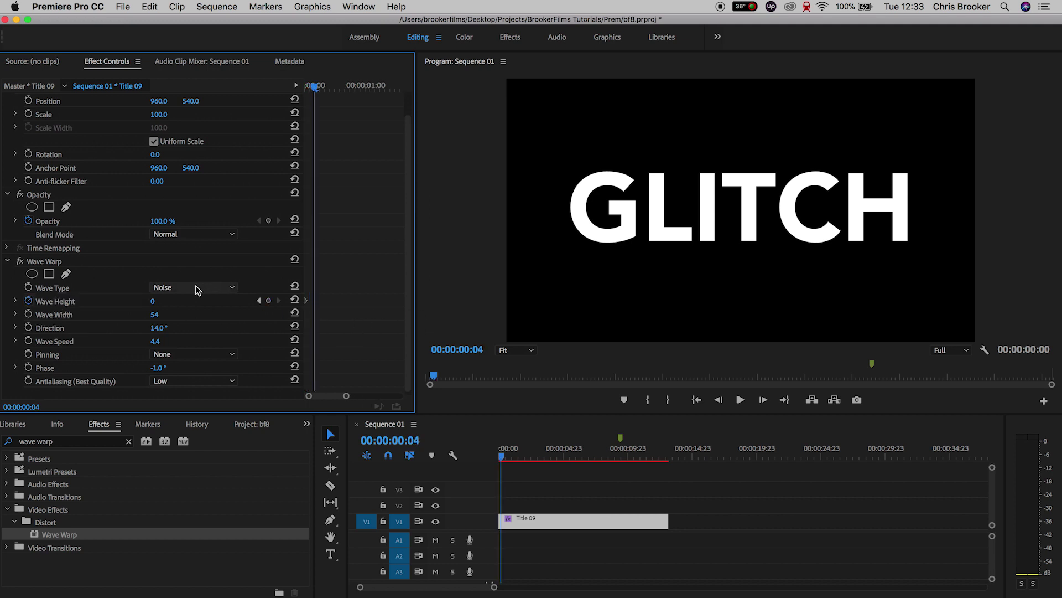
pyautogui.press('Left')
pyautogui.press('Left')
pyautogui.moveTo(154, 301)
pyautogui.mouseDown()
pyautogui.moveTo(127, 301)
pyautogui.moveTo(164, 301)
pyautogui.mouseUp()
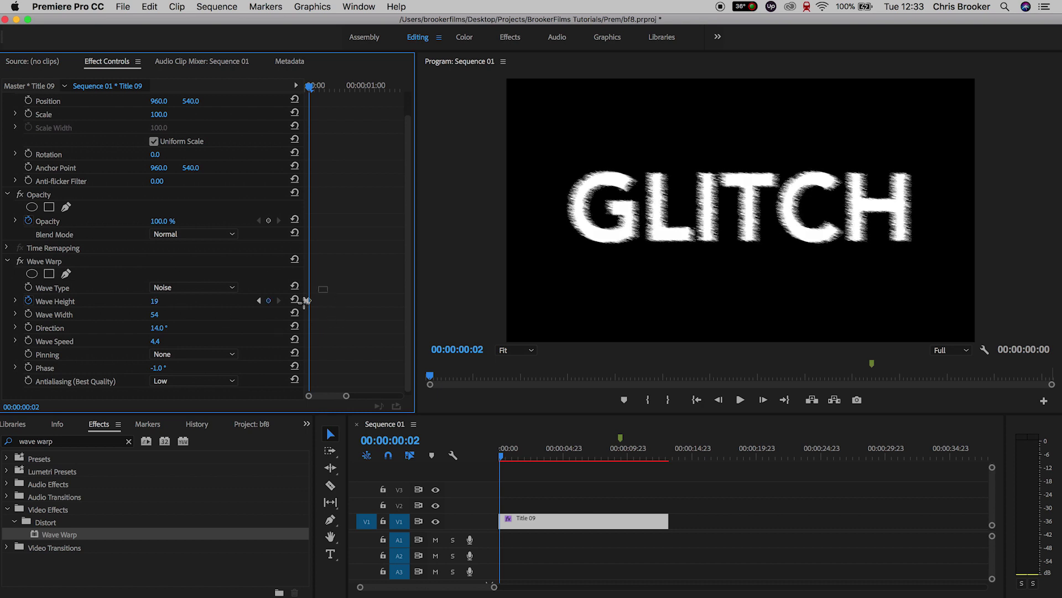
# Step: Add a wave height keyframe of 0 at 00:00:00:05 and preview the glitch from the clip's start
pyautogui.press('Right')
pyautogui.press('Right')
pyautogui.press('Right')
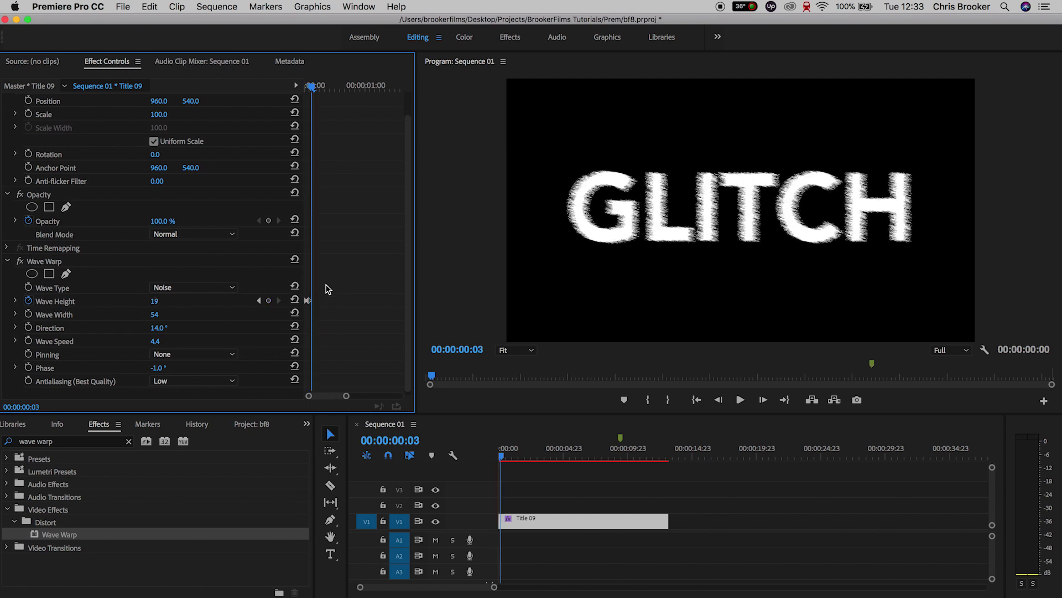
pyautogui.click(352, 292)
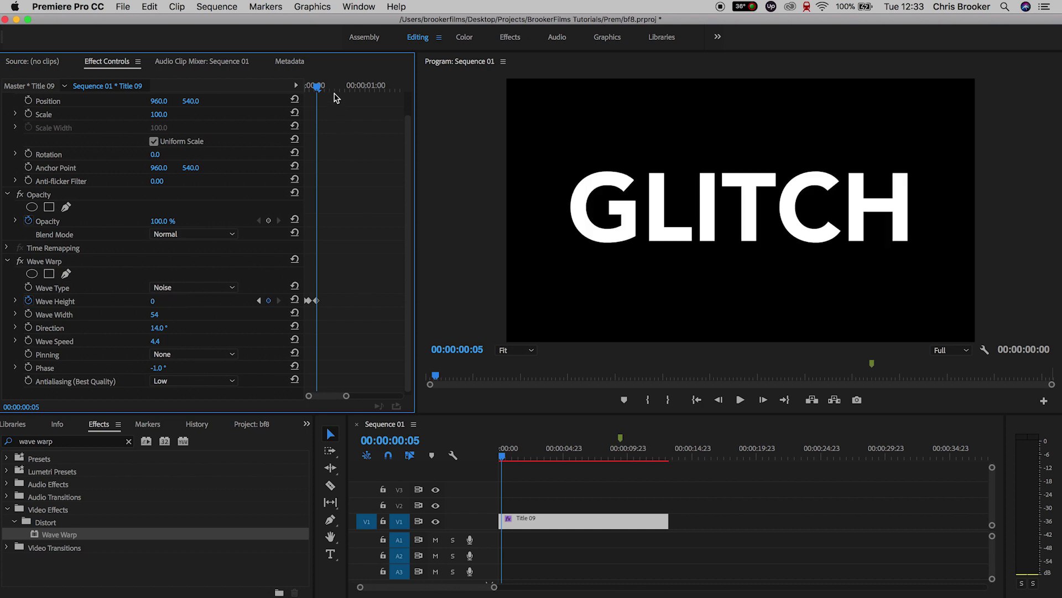
pyautogui.moveTo(318, 87); pyautogui.dragTo(234, 106)
pyautogui.press('space')
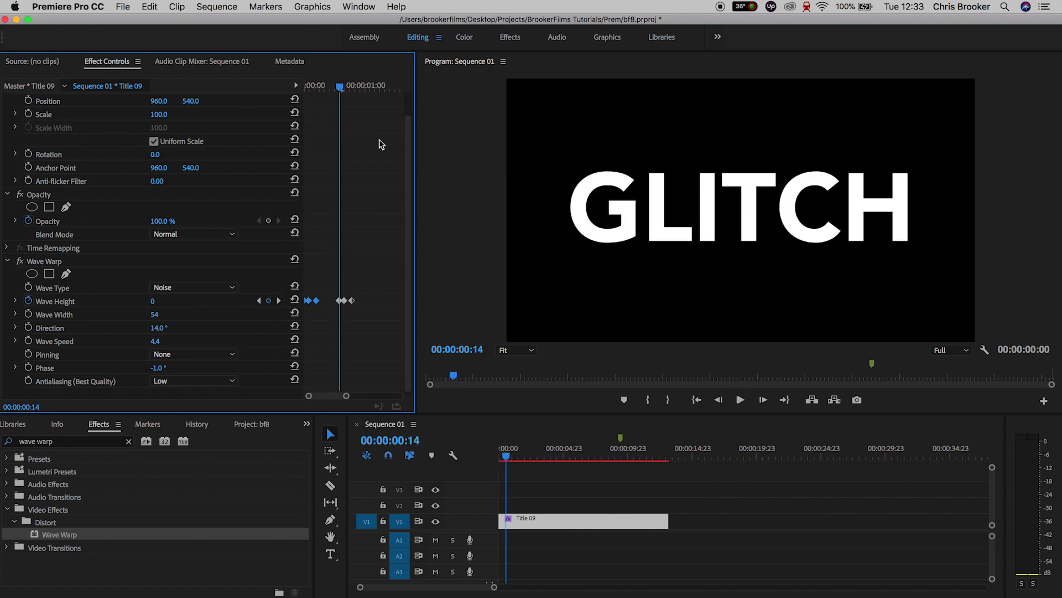
# Step: Paste another copy of the wave height keyframes about 1:04 into the clip and preview from the start
pyautogui.click(375, 87)
pyautogui.press('Home')
pyautogui.press('space')
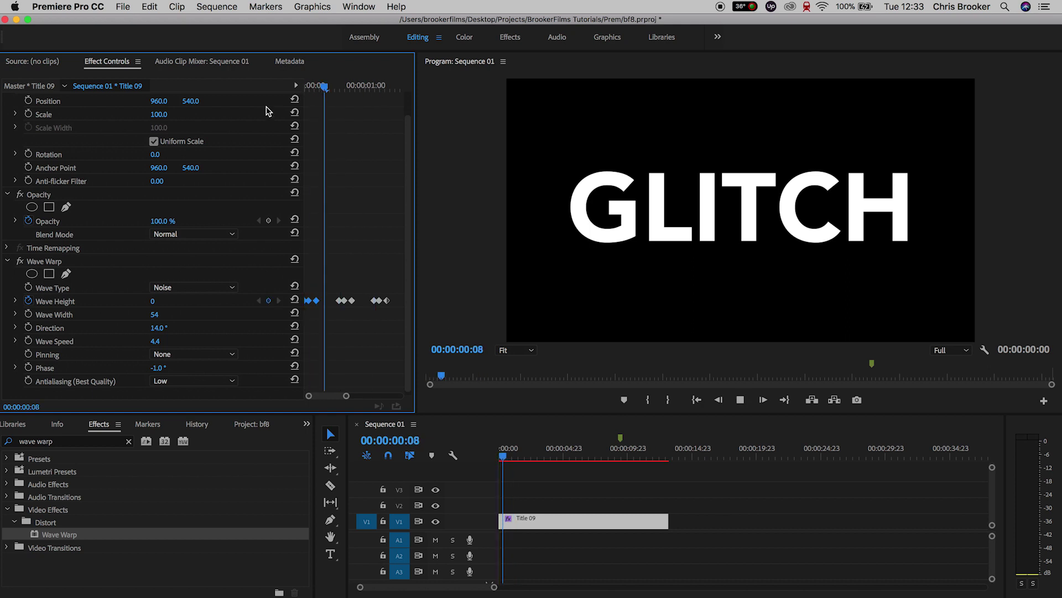
# Step: Try the Sine wave type on the Wave Warp, switch to Triangle and preview the glitch
pyautogui.click(381, 87)
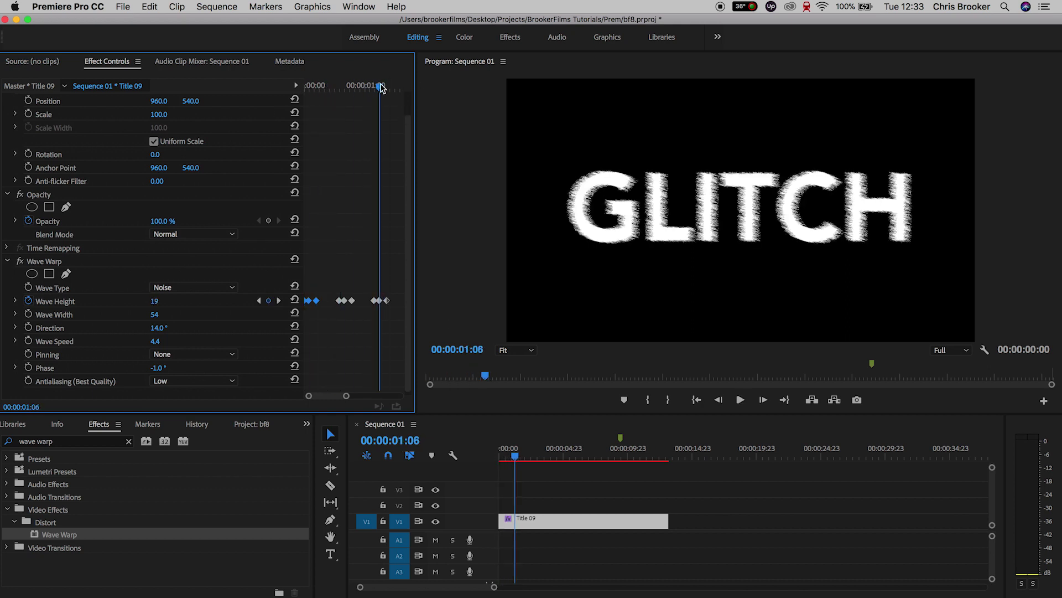
pyautogui.click(174, 287)
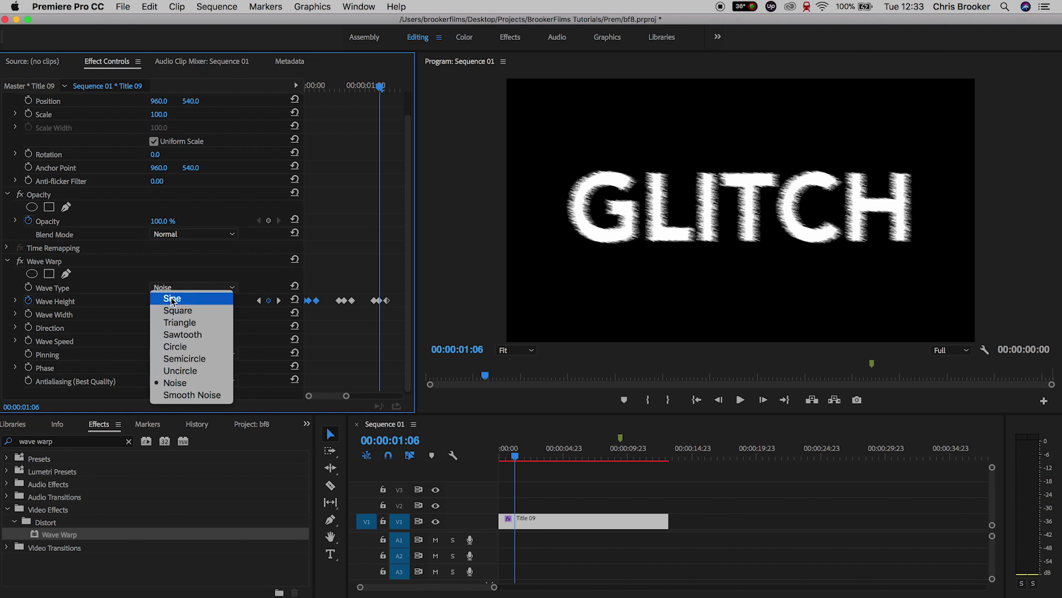
pyautogui.press('Escape')
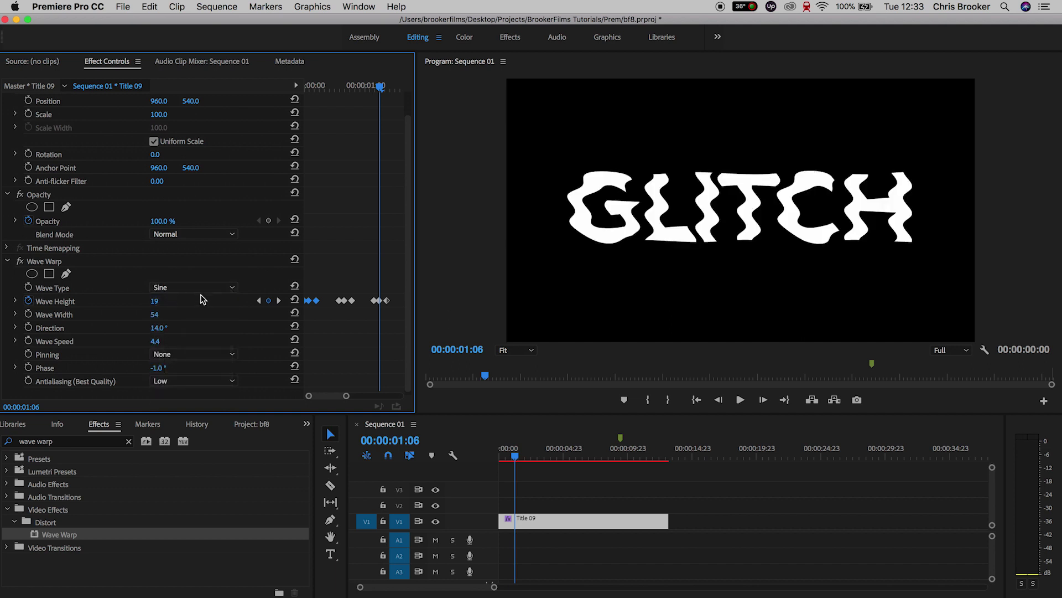
pyautogui.click(193, 288)
pyautogui.click(188, 320)
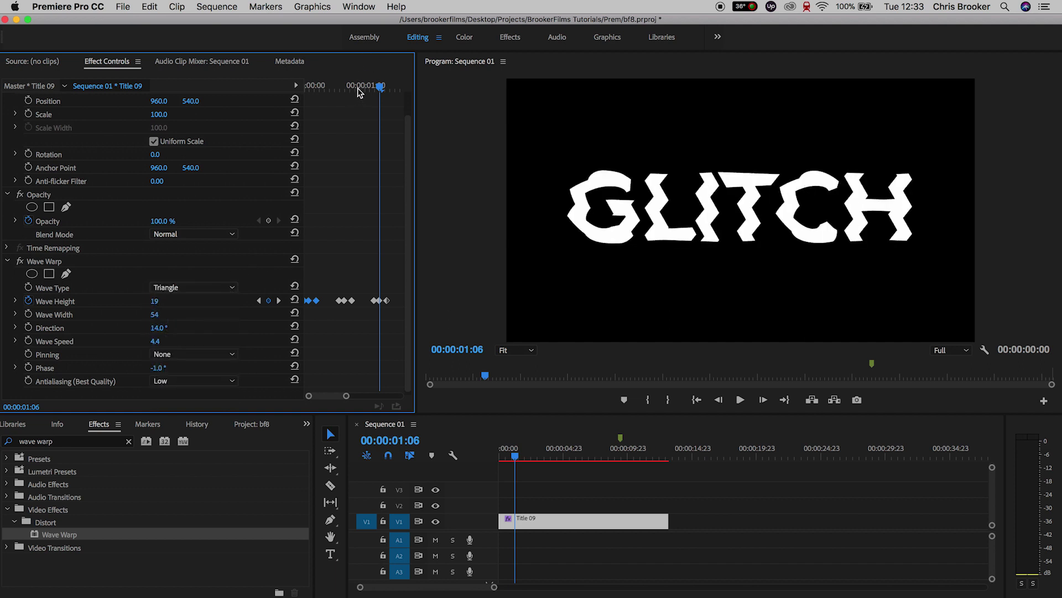
pyautogui.moveTo(359, 88); pyautogui.dragTo(220, 99)
pyautogui.press('space')
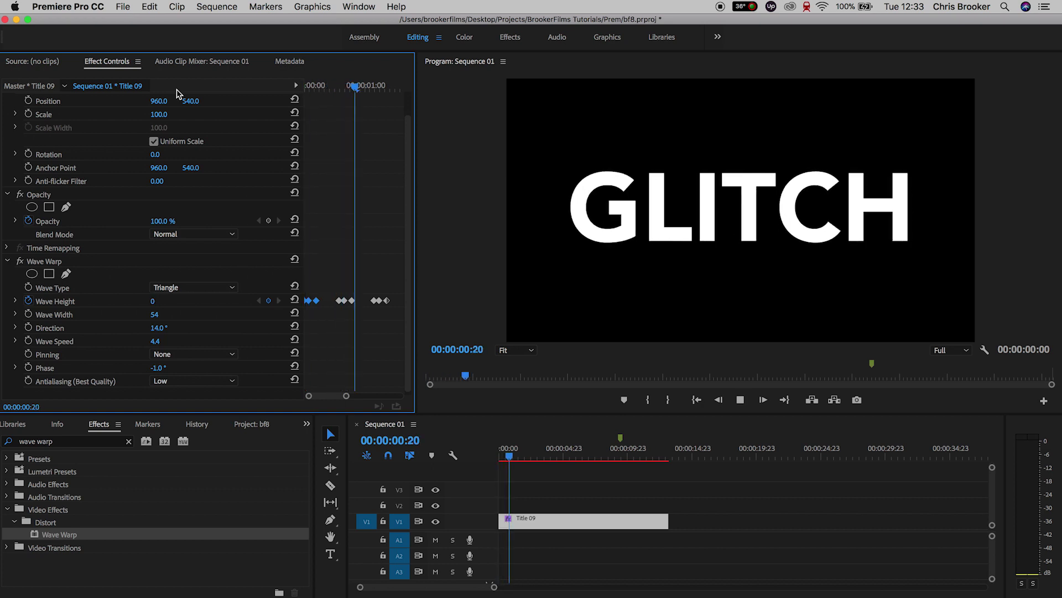
# Step: Paste repeated copies of the wave height keyframes across the first seconds of the clip and play them back
pyautogui.moveTo(354, 93); pyautogui.dragTo(97, 126)
pyautogui.press('-')
pyautogui.press('-')
pyautogui.press('super+v')
pyautogui.press('super+v')
pyautogui.press('space')
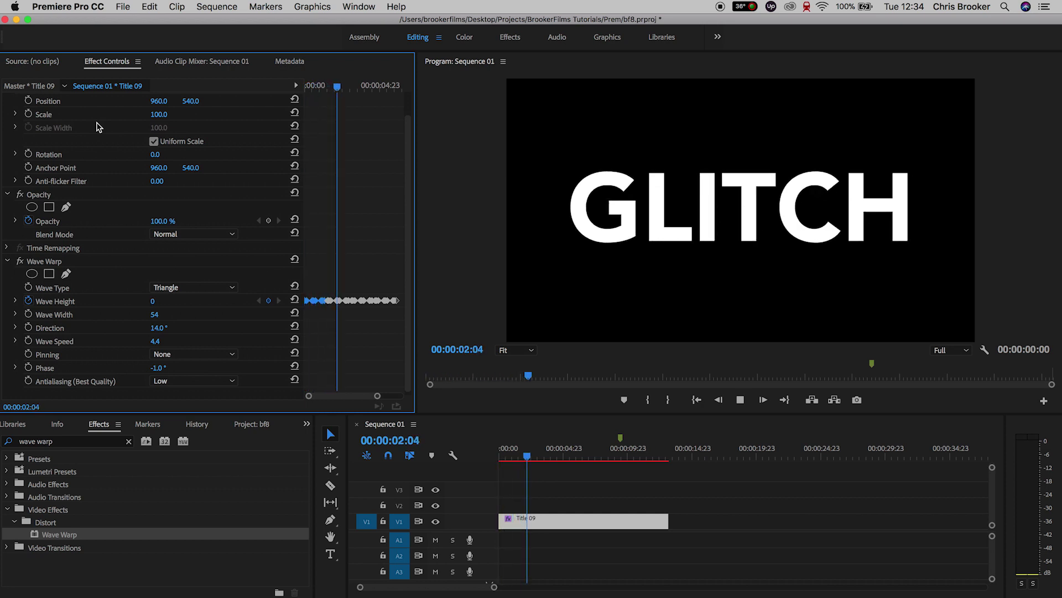
# Step: Set the Wave Warp's wave width to 1 and play the clip
pyautogui.press('space')
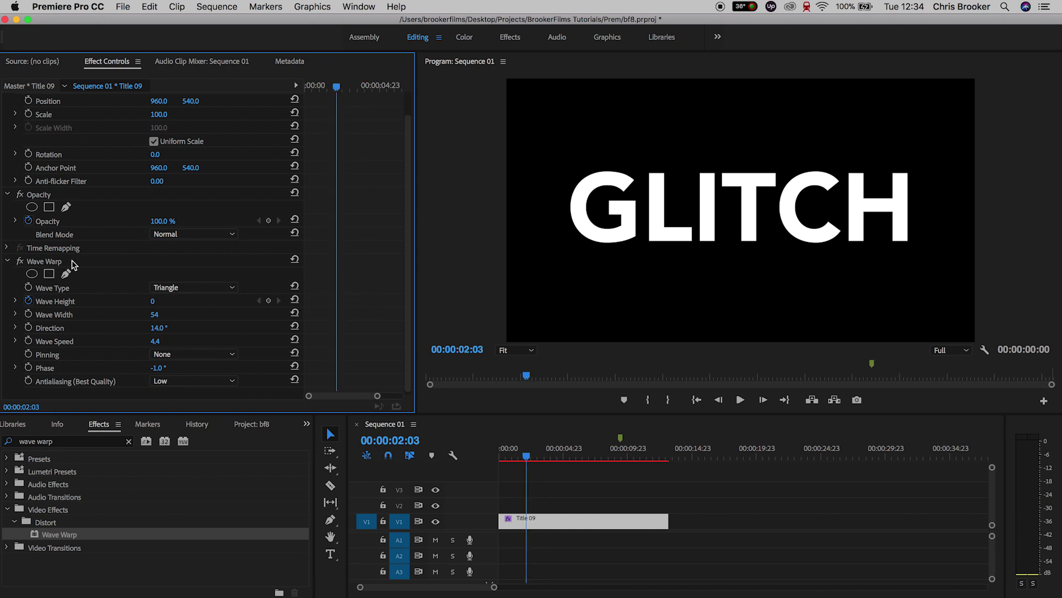
pyautogui.click(154, 313)
pyautogui.write('1')
pyautogui.press('Return')
pyautogui.press('space')
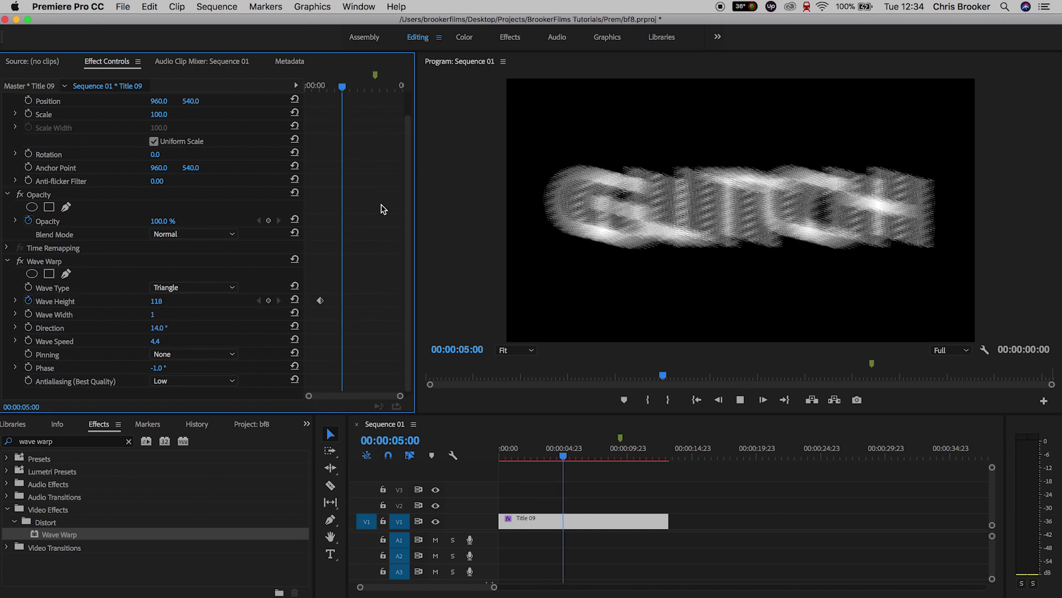
# Step: Try the Sawtooth wave type, switch to Semicircle and preview the glitch from about two seconds in
pyautogui.click(194, 287)
pyautogui.click(184, 335)
pyautogui.click(193, 287)
pyautogui.click(187, 359)
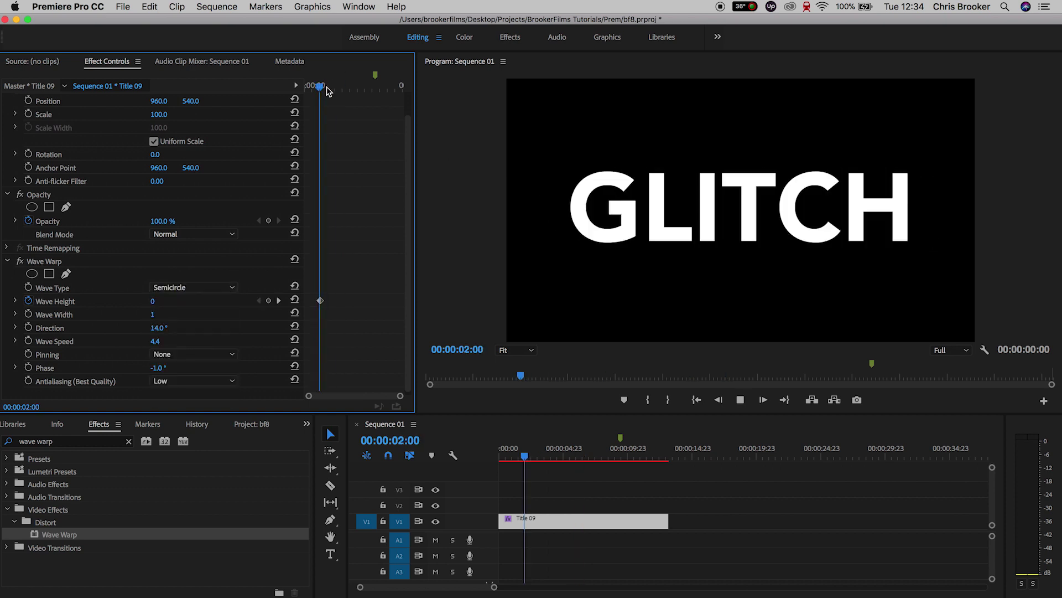
pyautogui.moveTo(329, 91); pyautogui.dragTo(378, 88)
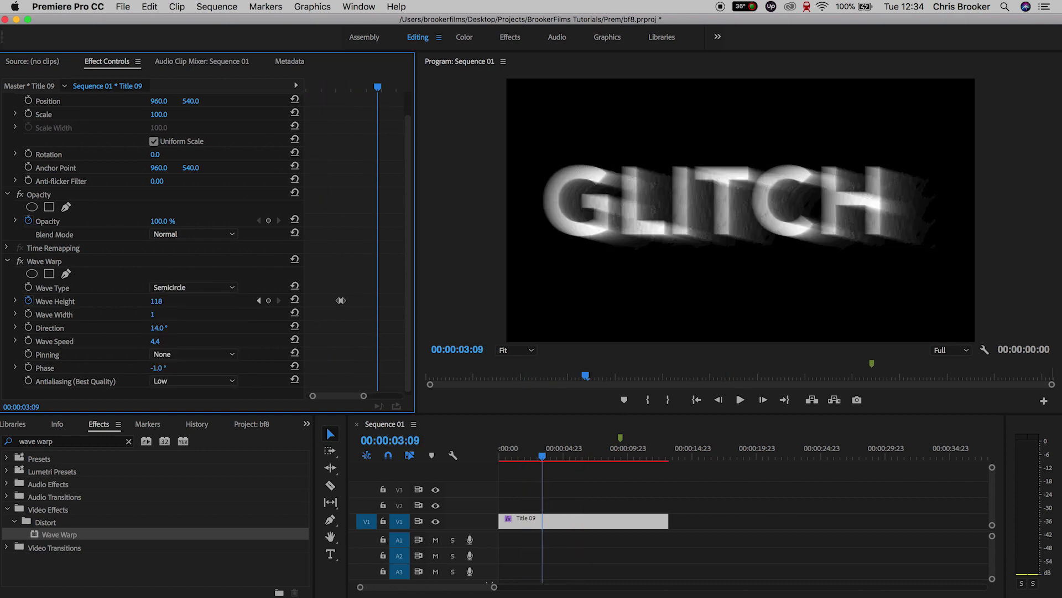
pyautogui.press('space')
pyautogui.click(334, 91)
pyautogui.press('space')
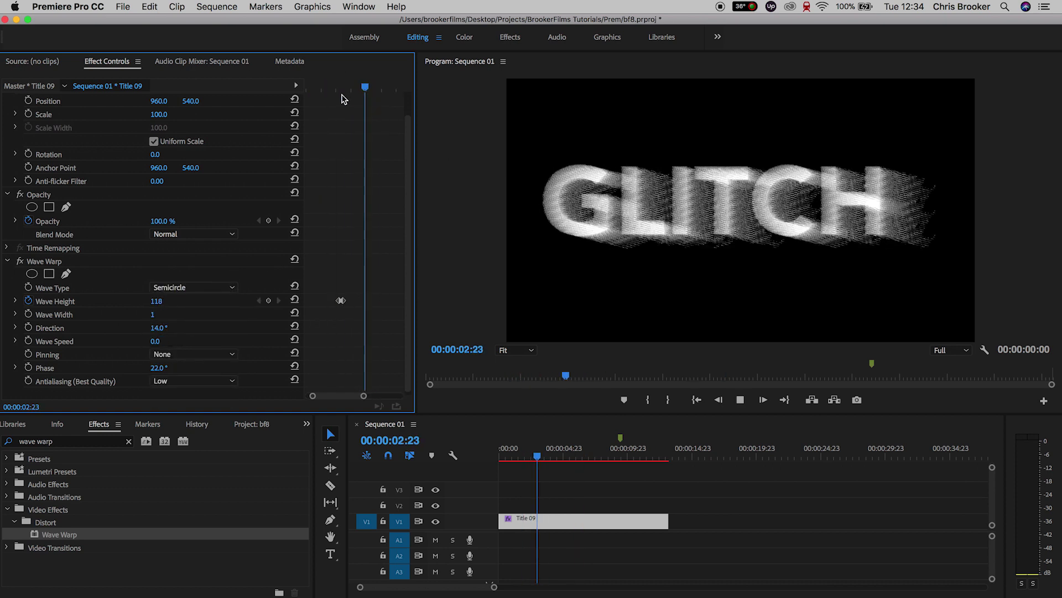
# Step: Set the wave speed to 1.0 and preview the glitch from just before its keyframes
pyautogui.click(157, 341)
pyautogui.write('1')
pyautogui.press('Return')
pyautogui.click(336, 90)
pyautogui.press('space')
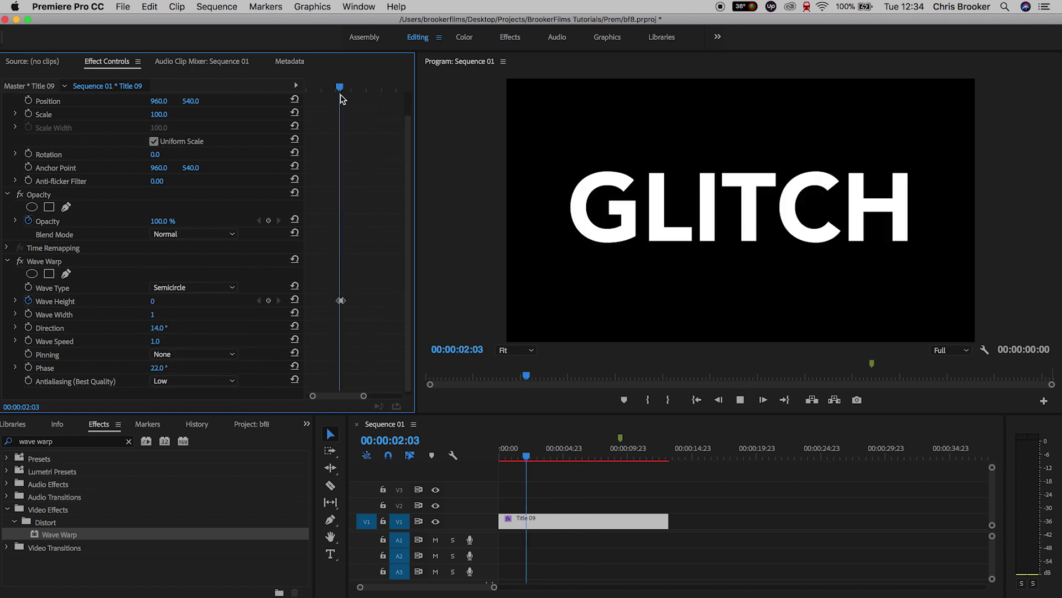
# Step: Raise the wave speed to 20.6 and replay the glitch
pyautogui.press('space')
pyautogui.moveTo(156, 342); pyautogui.dragTo(263, 341)
pyautogui.click(335, 90)
pyautogui.press('space')
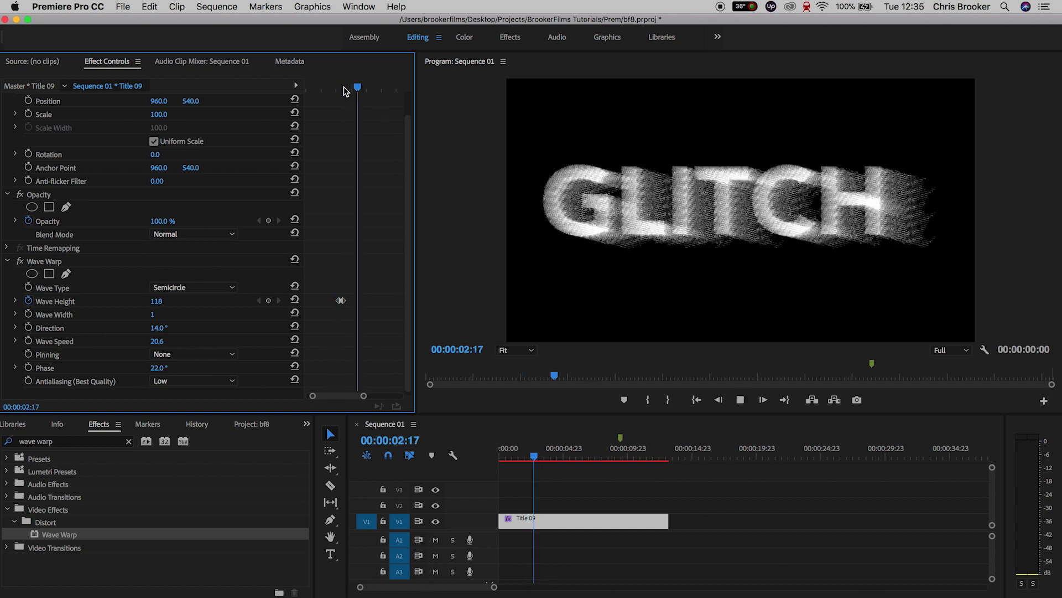
# Step: Set the Wave Warp's phase to 0.0° and preview the glitch once more
pyautogui.press('space')
pyautogui.click(157, 368)
pyautogui.write('0')
pyautogui.press('Return')
pyautogui.click(340, 89)
pyautogui.press('space')
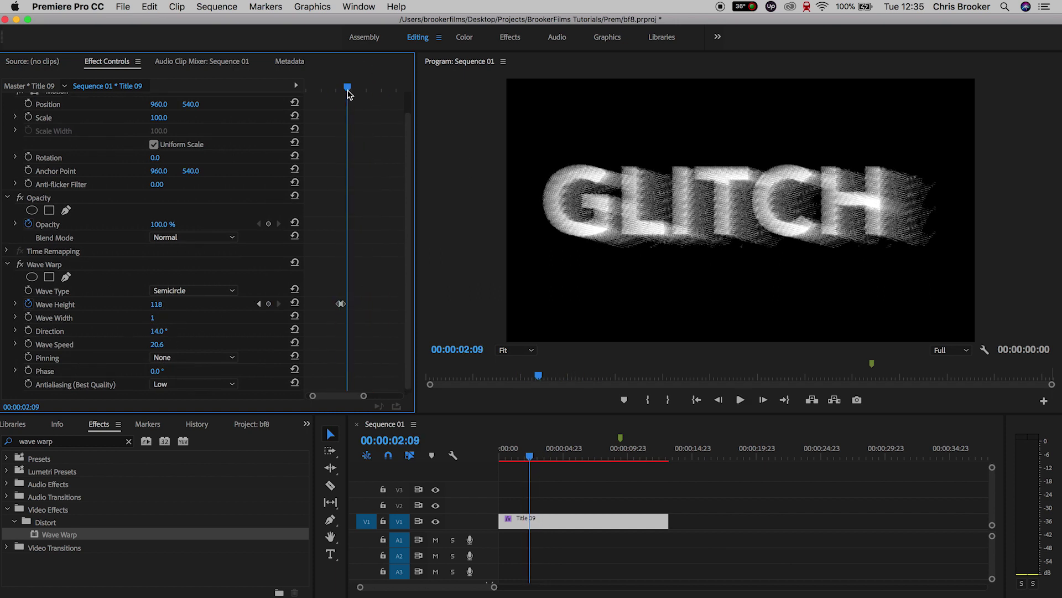
pyautogui.press('space')
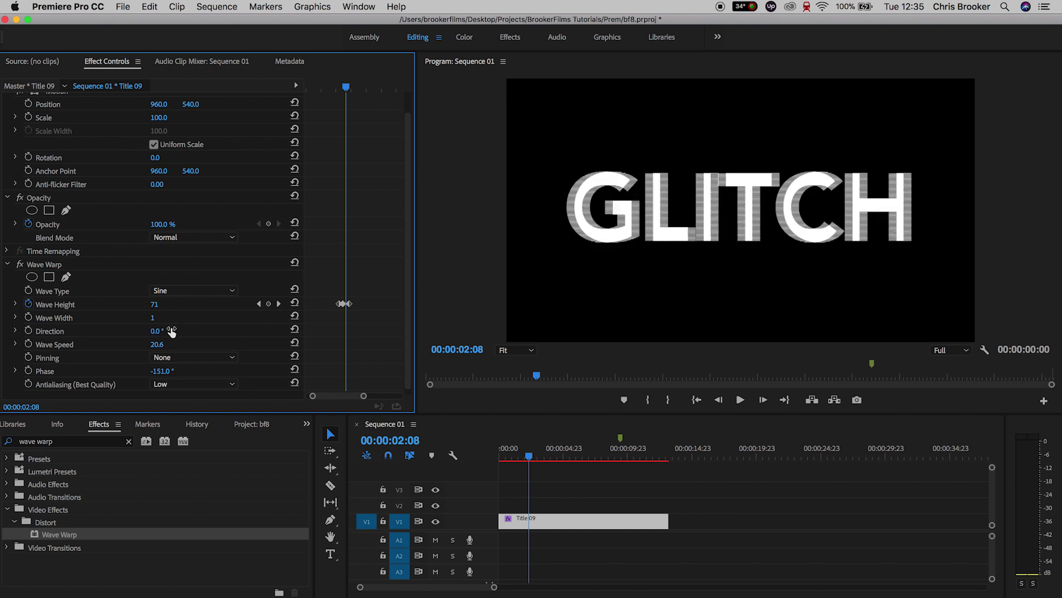
# Step: Preview the Sine glitch just after two seconds and set the Wave Warp direction to 90°
pyautogui.click(338, 88)
pyautogui.press('space')
pyautogui.moveTo(346, 87); pyautogui.dragTo(358, 127)
pyautogui.press('=')
pyautogui.press('=')
pyautogui.press('=')
pyautogui.press('Right')
pyautogui.click(156, 331)
pyautogui.write('90')
pyautogui.press('Return')
pyautogui.press('-')
pyautogui.press('-')
pyautogui.press('-')
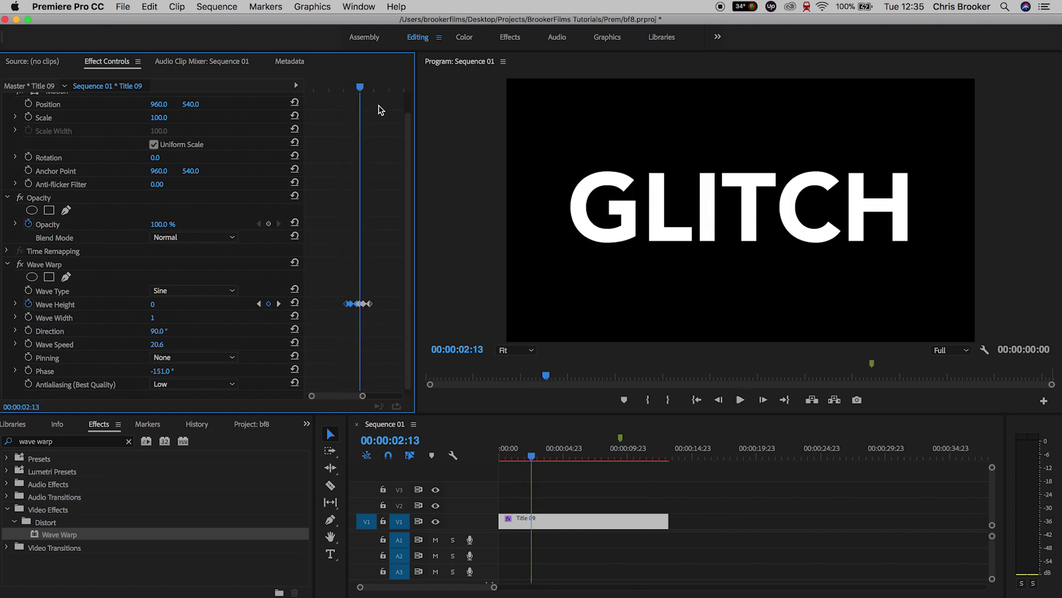
# Step: Paste copies of the wave height keyframes at intervals along the clip up to about 00:00:10:20 and preview them
pyautogui.click(374, 88)
pyautogui.press('super+v')
pyautogui.click(386, 88)
pyautogui.press('super+v')
pyautogui.press('-')
pyautogui.click(353, 87)
pyautogui.click(385, 88)
pyautogui.press('super+v')
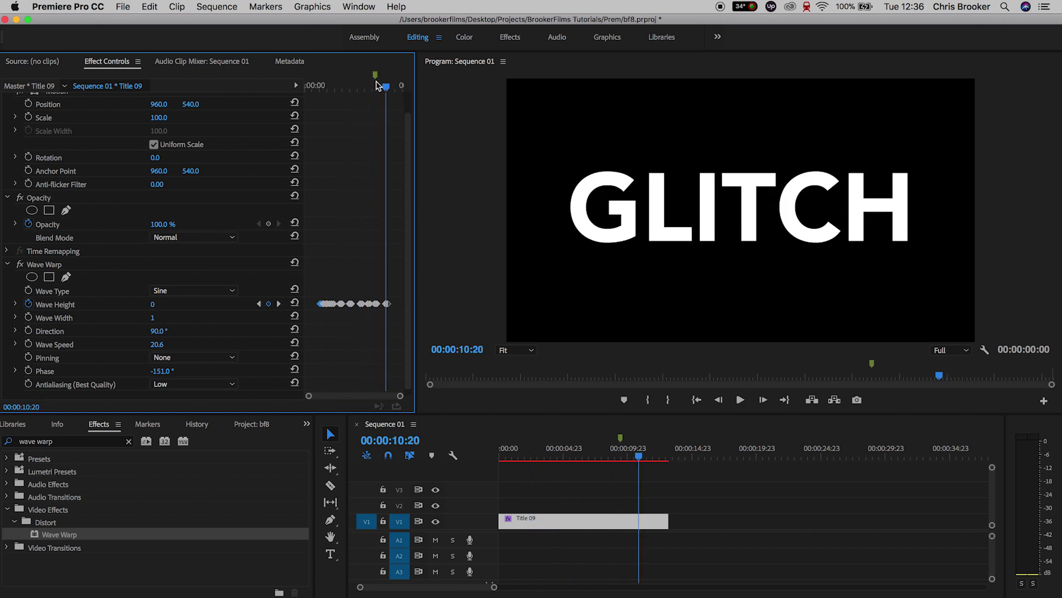
pyautogui.click(321, 87)
pyautogui.press('space')
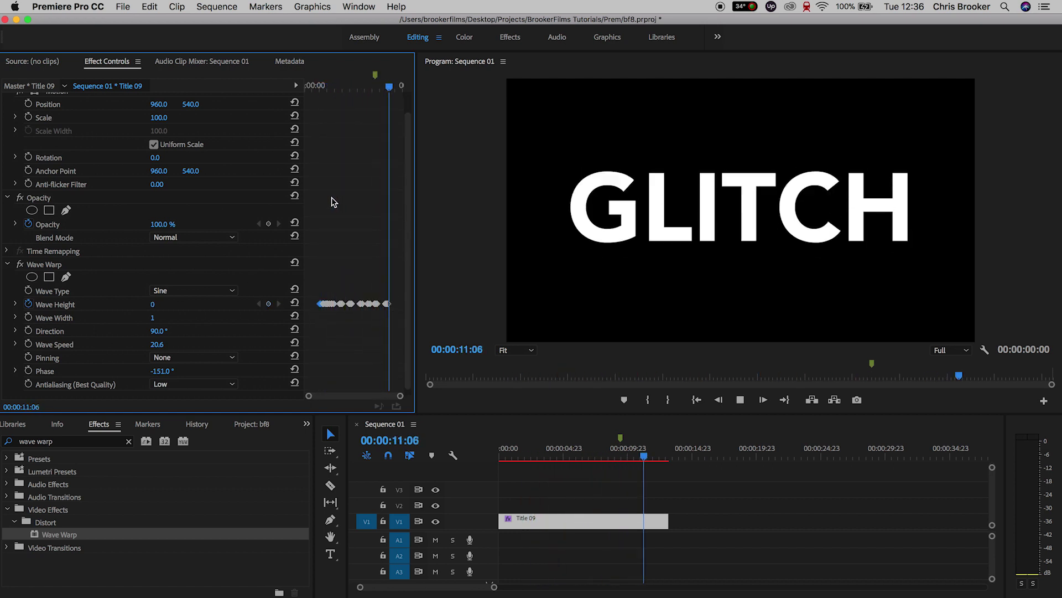
pyautogui.press('space')
# Step: Add a wave height keyframe of 20 at 00:00:11:14 and one of 0 two frames further on
pyautogui.press('=')
pyautogui.click(173, 302)
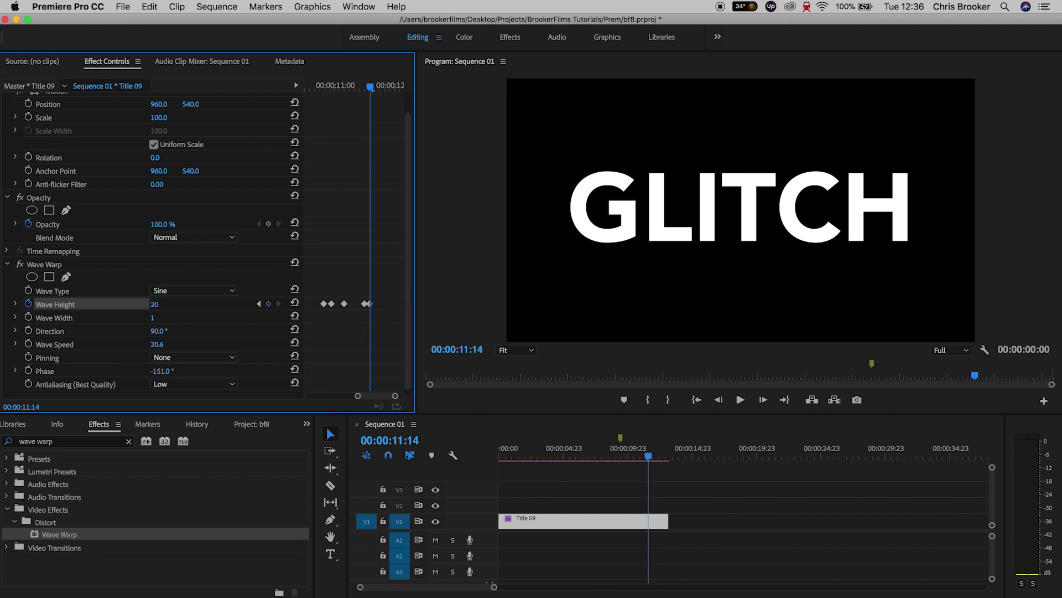
pyautogui.press('Right')
pyautogui.press('Right')
pyautogui.click(157, 304)
pyautogui.write('0')
pyautogui.press('Return')
# Step: Copy the keyframe pair of 20 and 0 and paste repeats of it up to about 00:00:12:02
pyautogui.moveTo(368, 298); pyautogui.dragTo(381, 308)
pyautogui.press('super+c')
pyautogui.press('Right')
pyautogui.press('Right')
pyautogui.press('super+v')
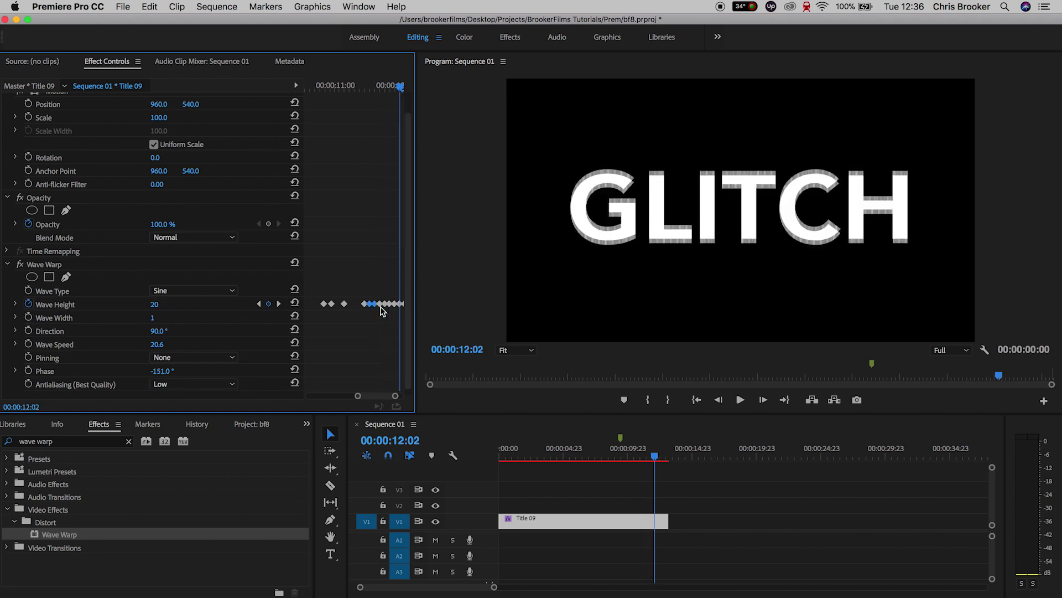
# Step: Step through the pasted wave height keyframes and move them earlier to tighten the glitch bursts near the clip's end
pyautogui.press('Right')
pyautogui.press('Right')
pyautogui.press('Right')
pyautogui.press('Right')
pyautogui.press('Right')
pyautogui.press('Right')
pyautogui.click(372, 85)
pyautogui.press('Right')
pyautogui.press('Right')
pyautogui.press('Right')
pyautogui.moveTo(390, 305); pyautogui.dragTo(382, 305)
pyautogui.press('Right')
pyautogui.press('Right')
pyautogui.moveTo(403, 304); pyautogui.dragTo(388, 305)
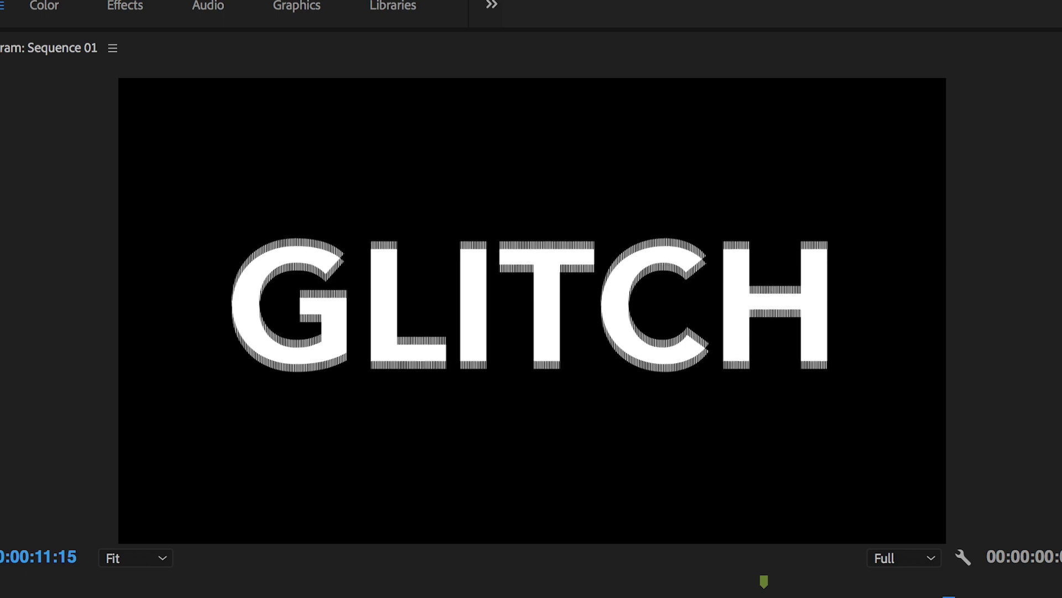